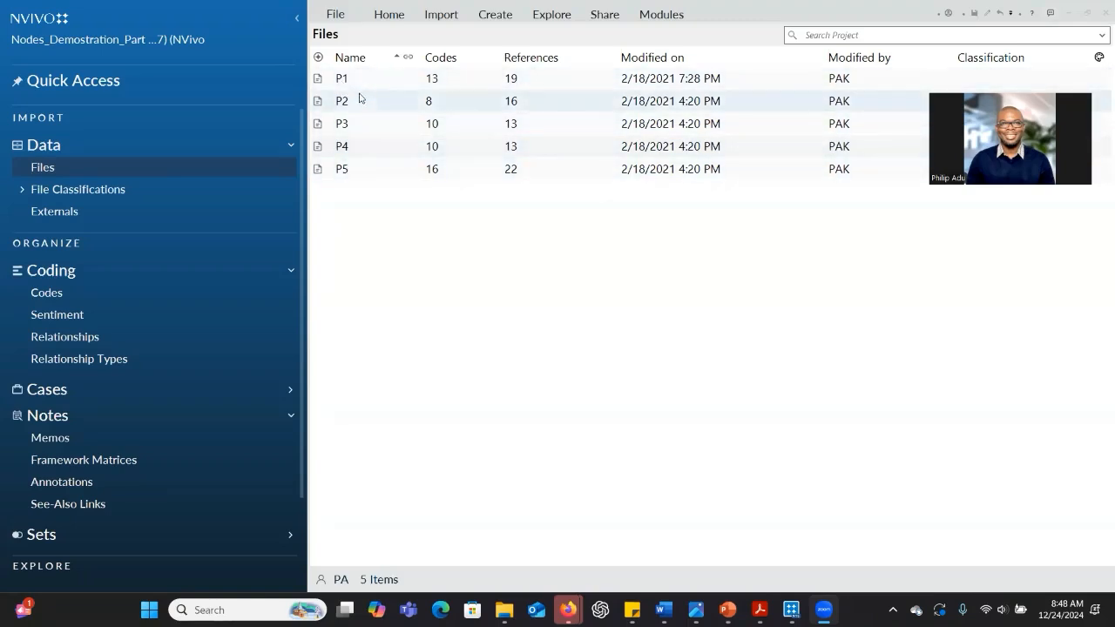
click(370, 82)
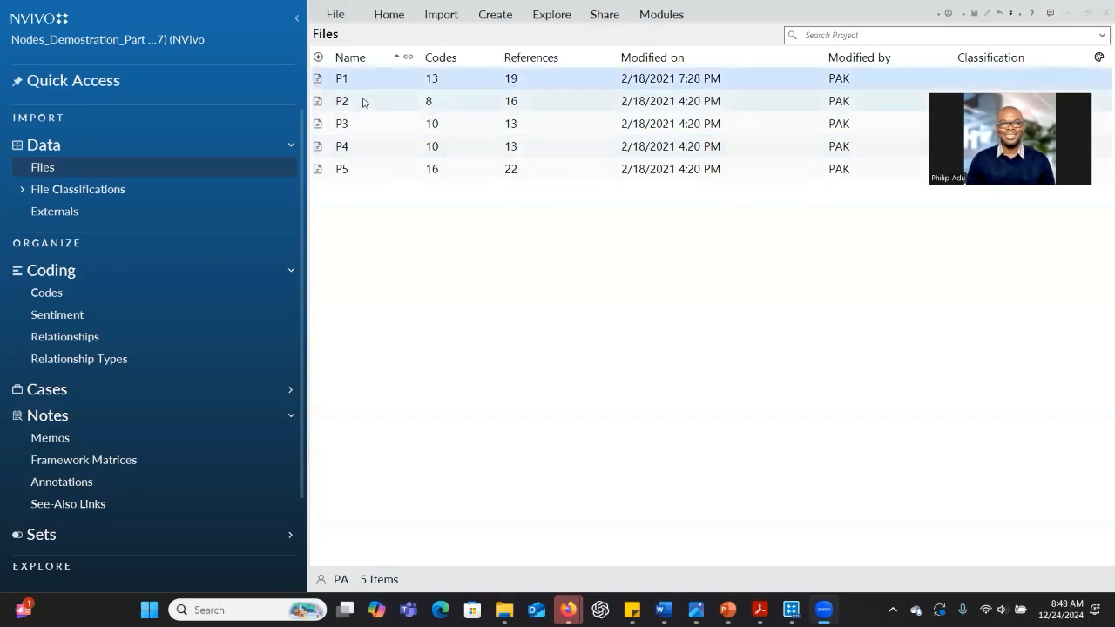
shift+click(376, 175)
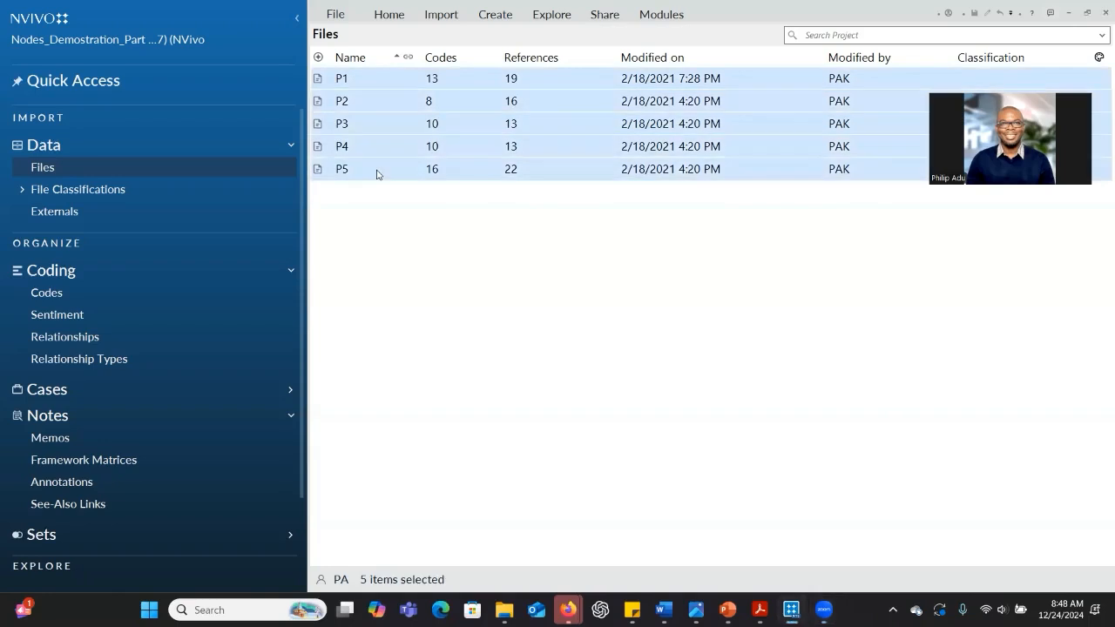
right_click(376, 172)
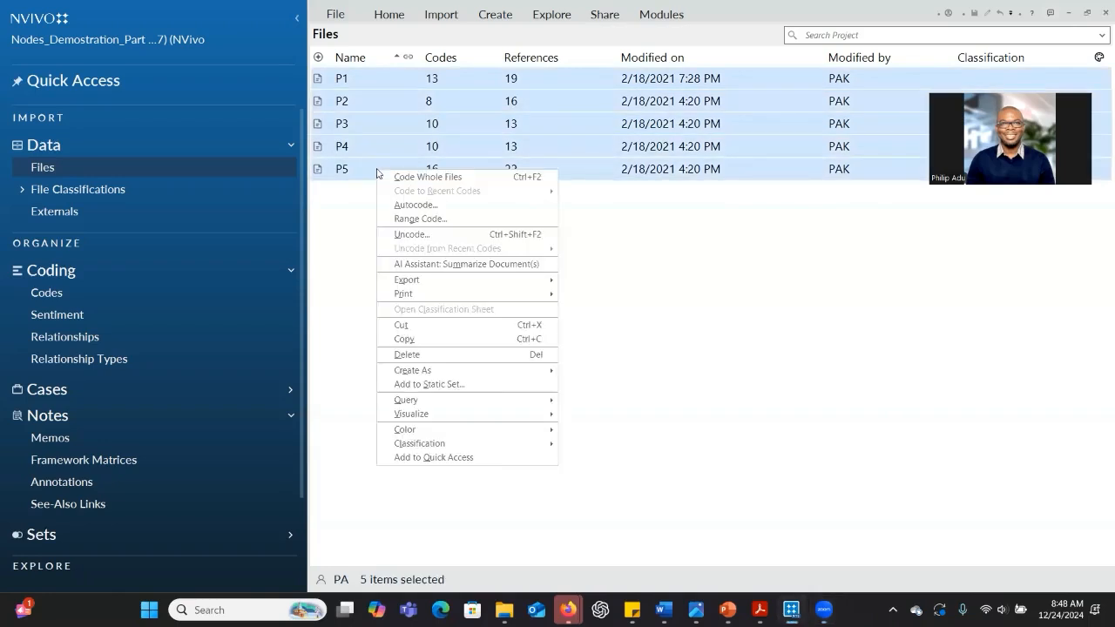
mouse_move(458, 375)
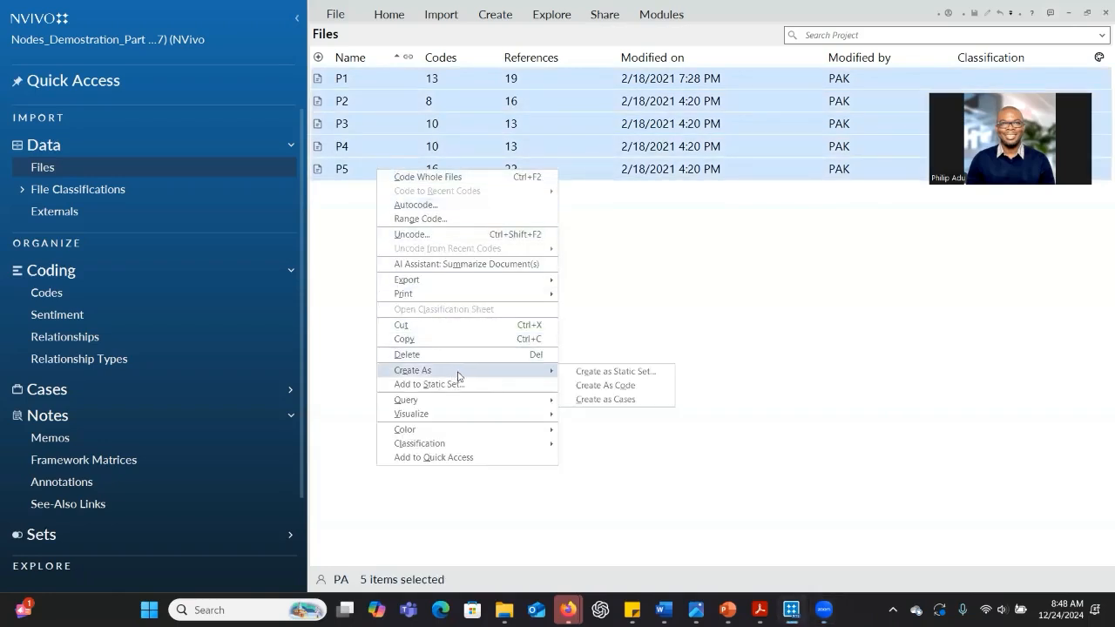
click(598, 401)
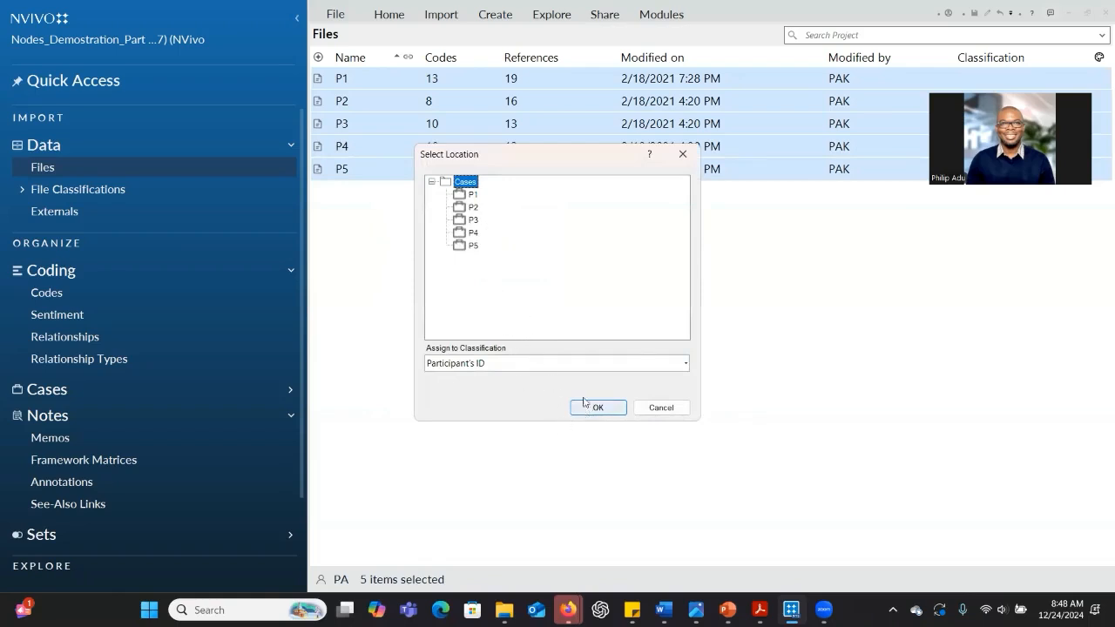
click(682, 154)
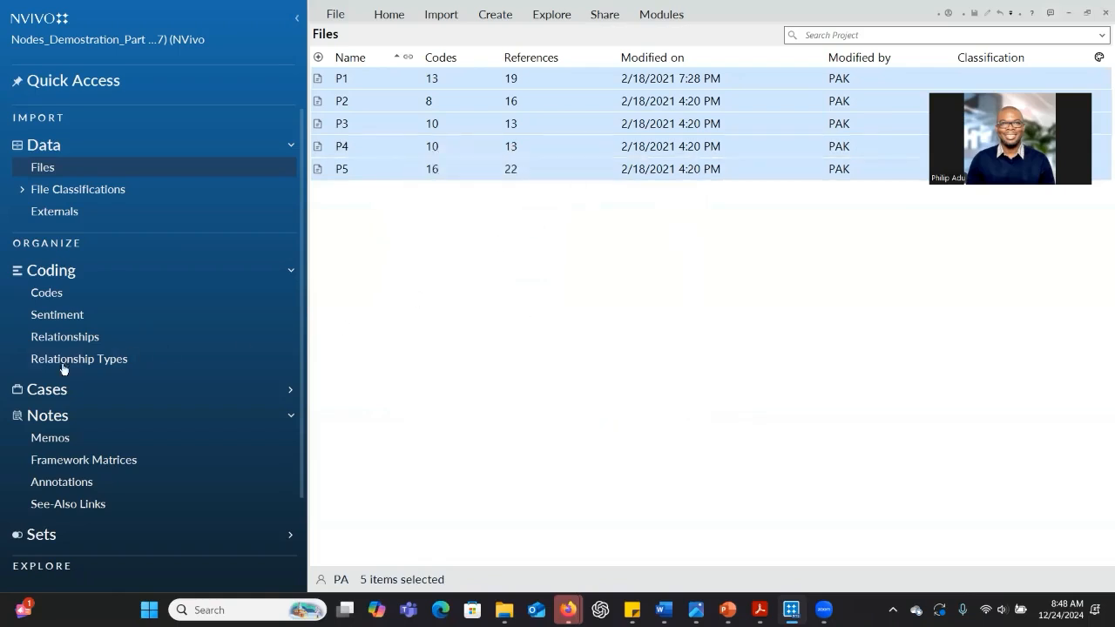
Create a new case named ORG 1 in the Cases list with coding aggregated from children.
click(67, 394)
click(67, 411)
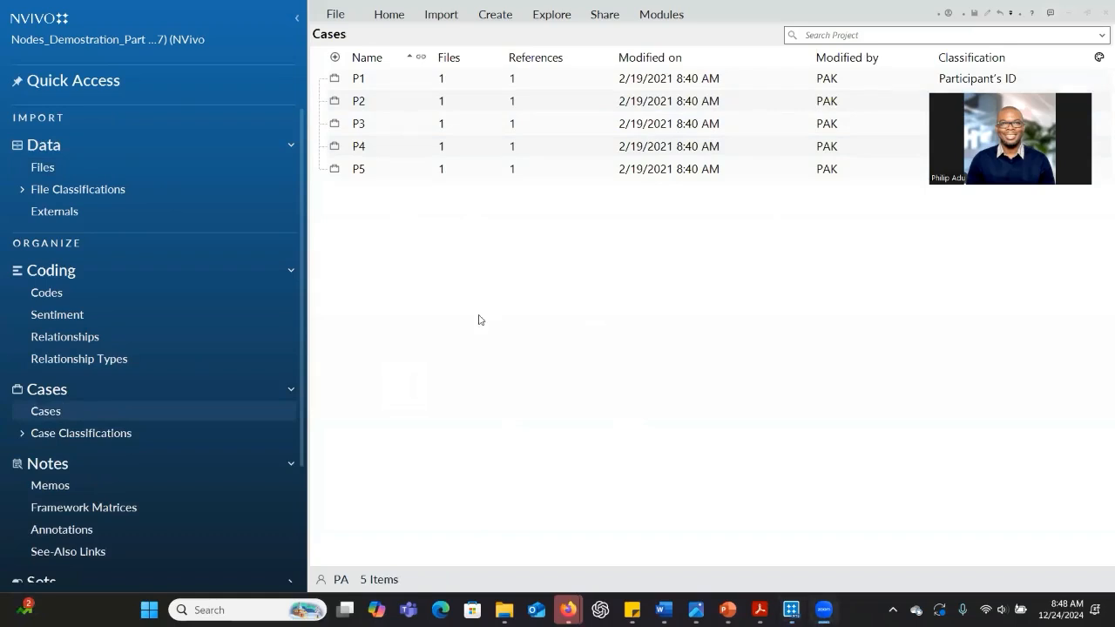
right_click(436, 242)
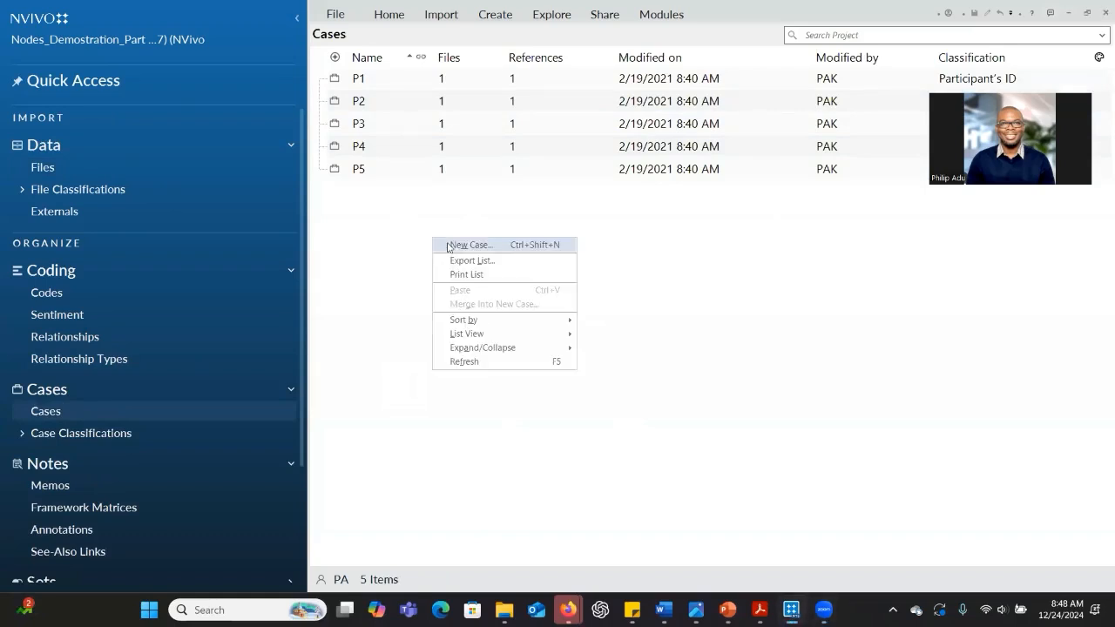
click(458, 247)
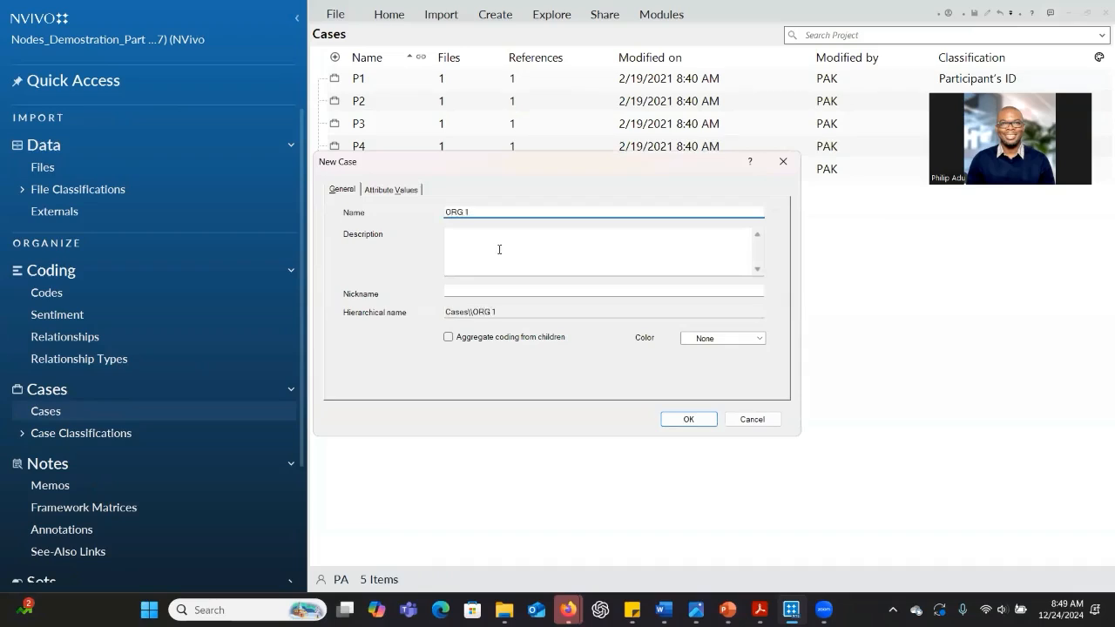
click(449, 338)
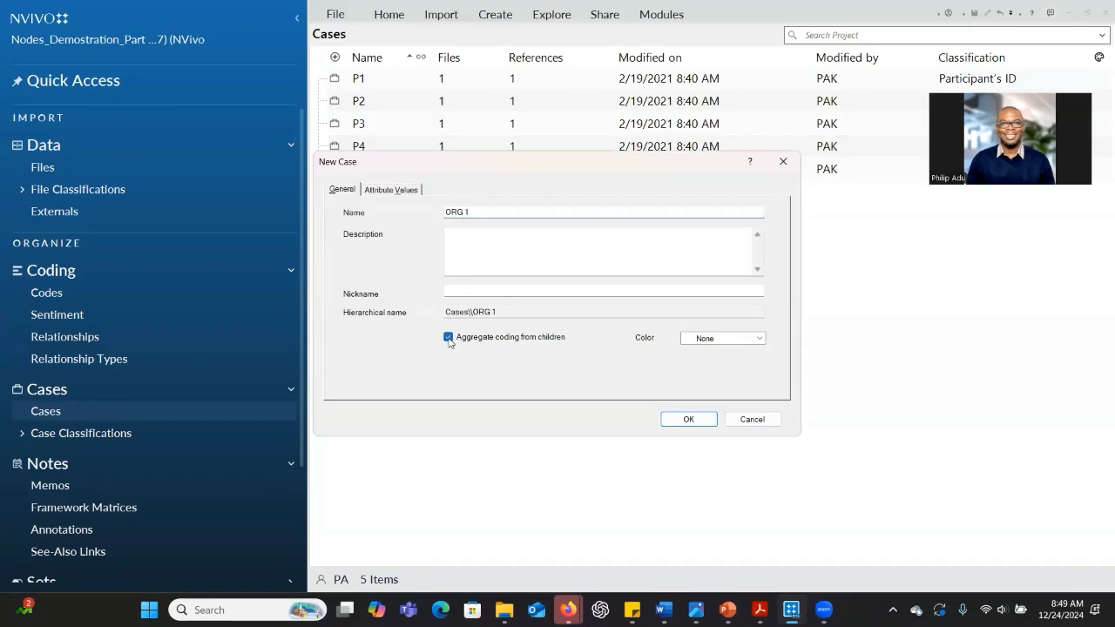
click(669, 420)
Create a second case named ORG 2 with coding aggregated from children.
right_click(474, 289)
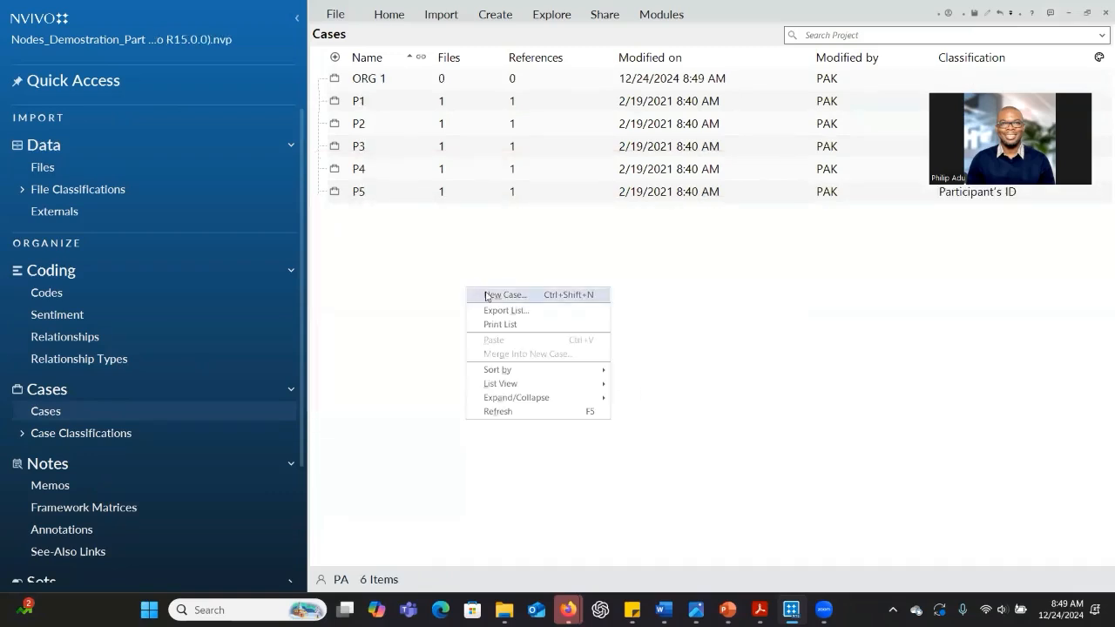
click(484, 294)
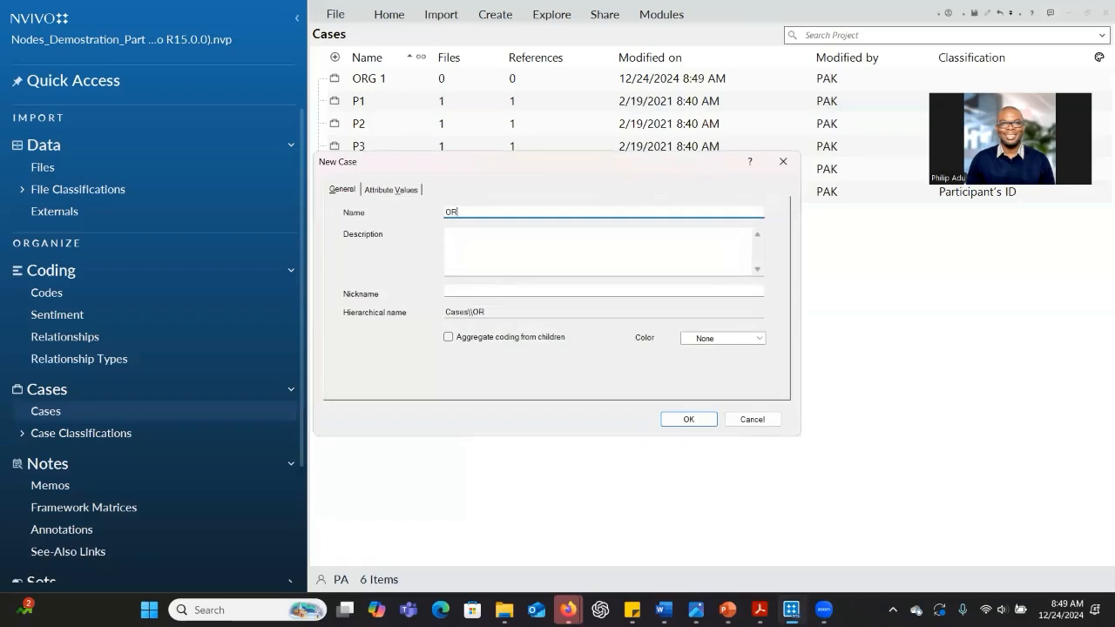
text(ORG 2)
click(502, 337)
click(677, 415)
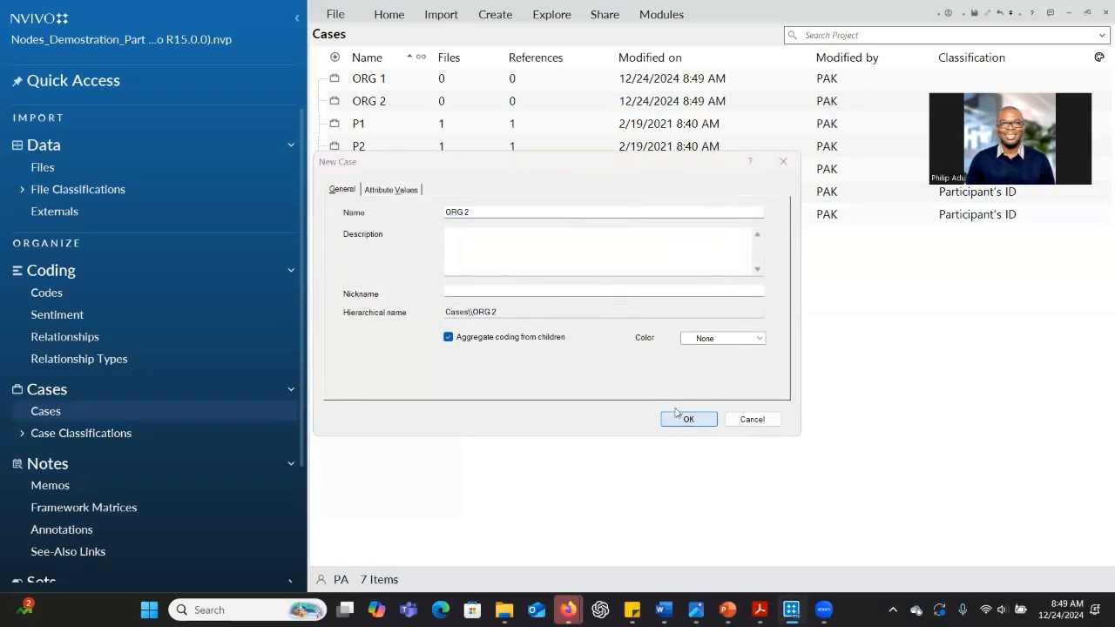
Move cases P1, P2 and P5 under ORG 1, and cases P3 and P4 under ORG 2.
click(361, 128)
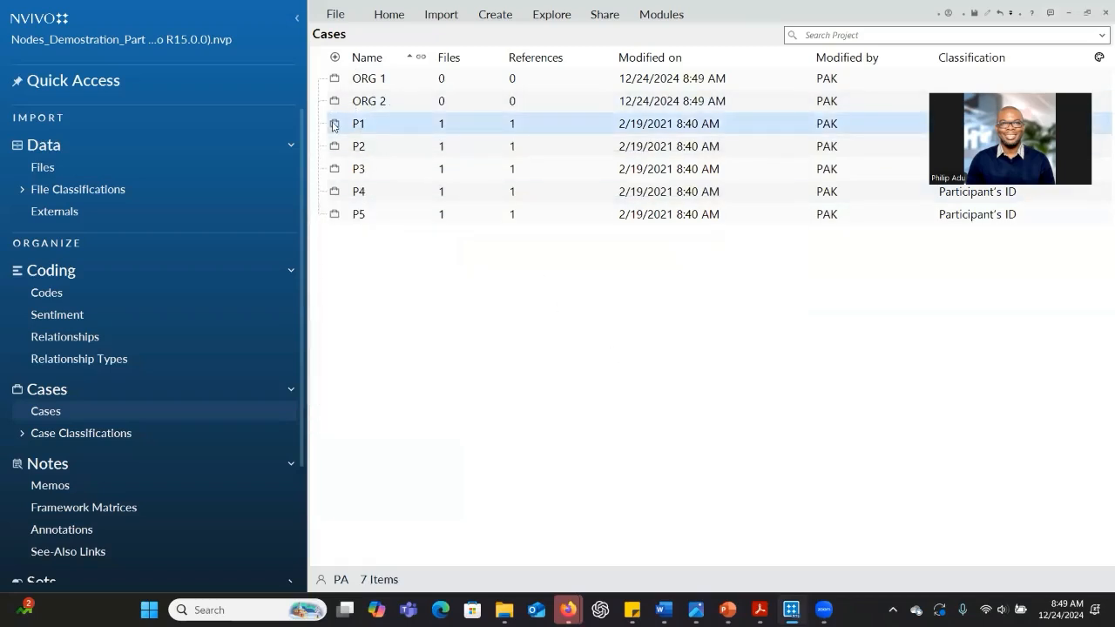
drag(334, 126, 366, 78)
drag(358, 169, 368, 101)
drag(386, 149, 360, 79)
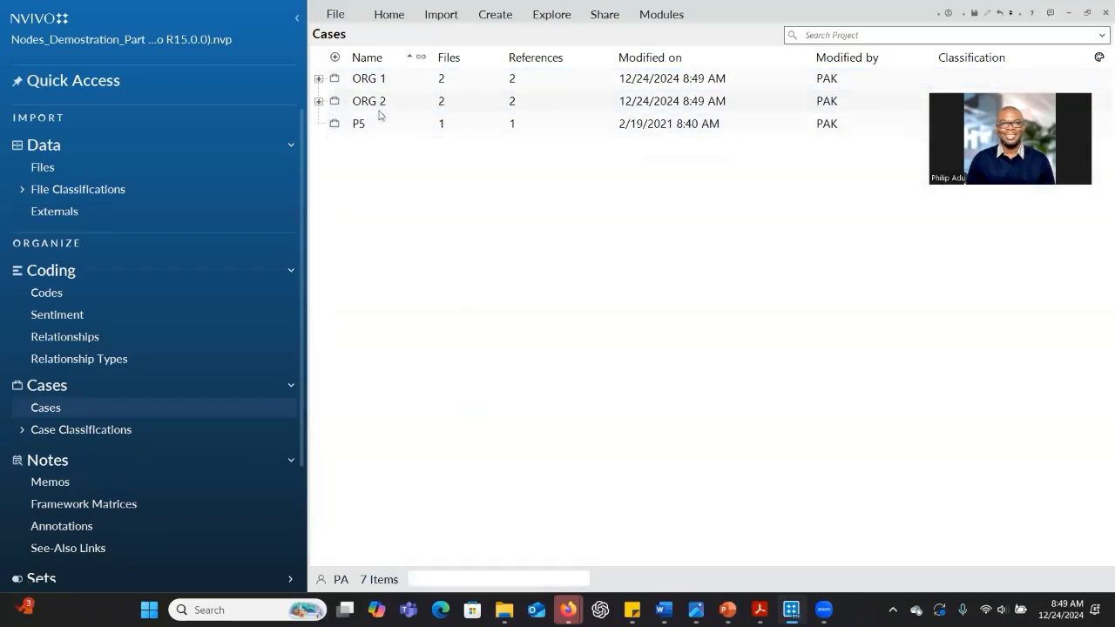
drag(392, 130, 364, 81)
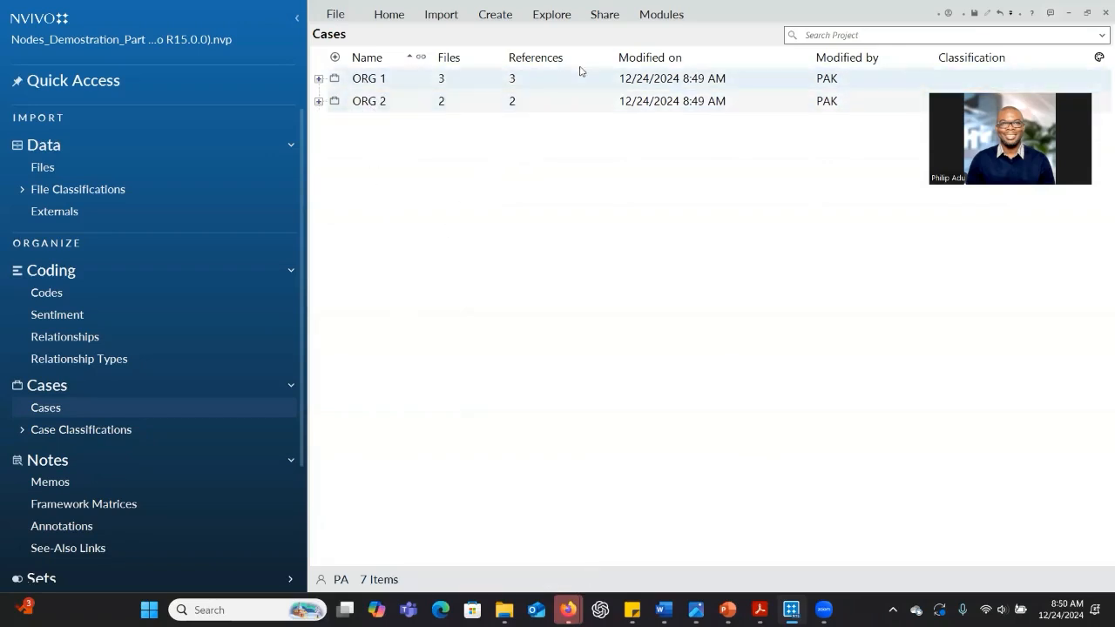
Start a Matrix Coding Query and add the cases ORG 1 and ORG 2 as its rows.
click(549, 15)
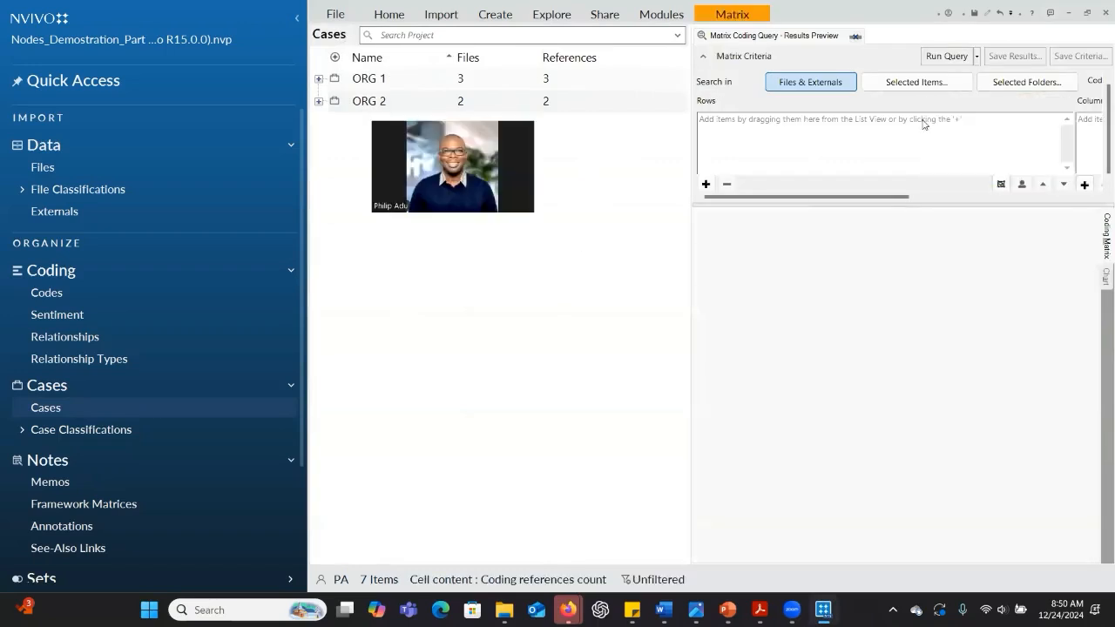
click(707, 181)
click(731, 193)
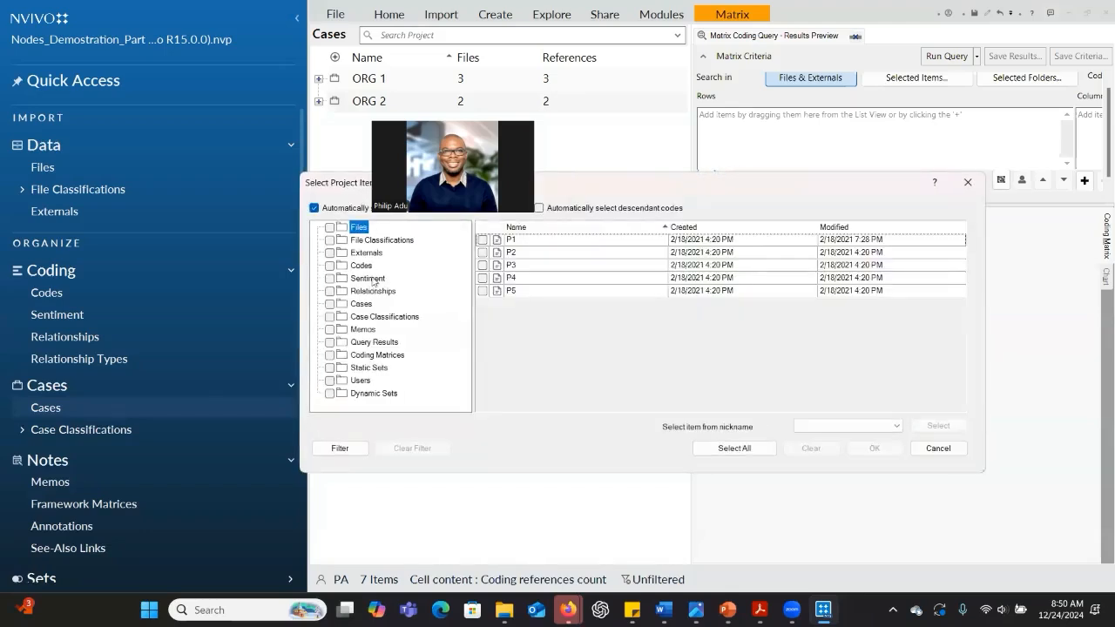
click(360, 296)
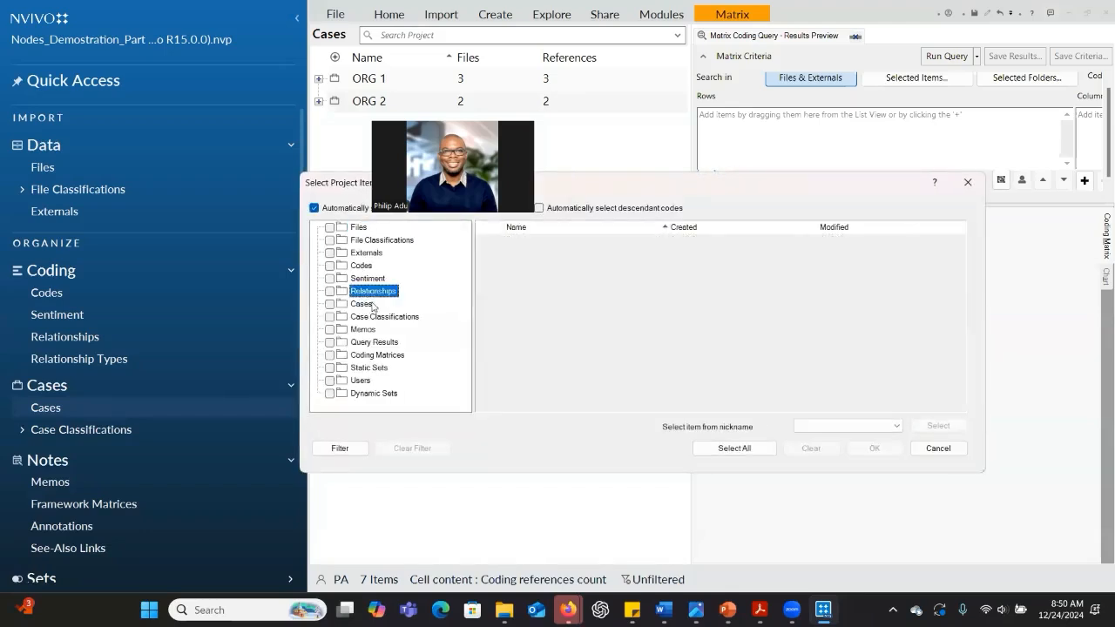
click(361, 303)
click(493, 240)
click(493, 253)
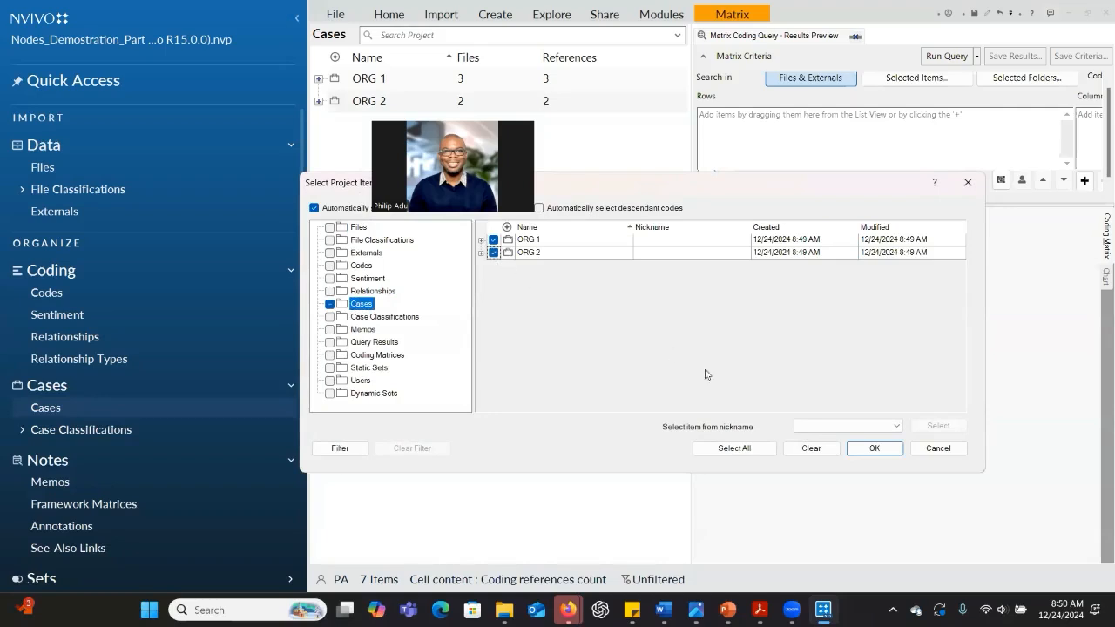
click(875, 448)
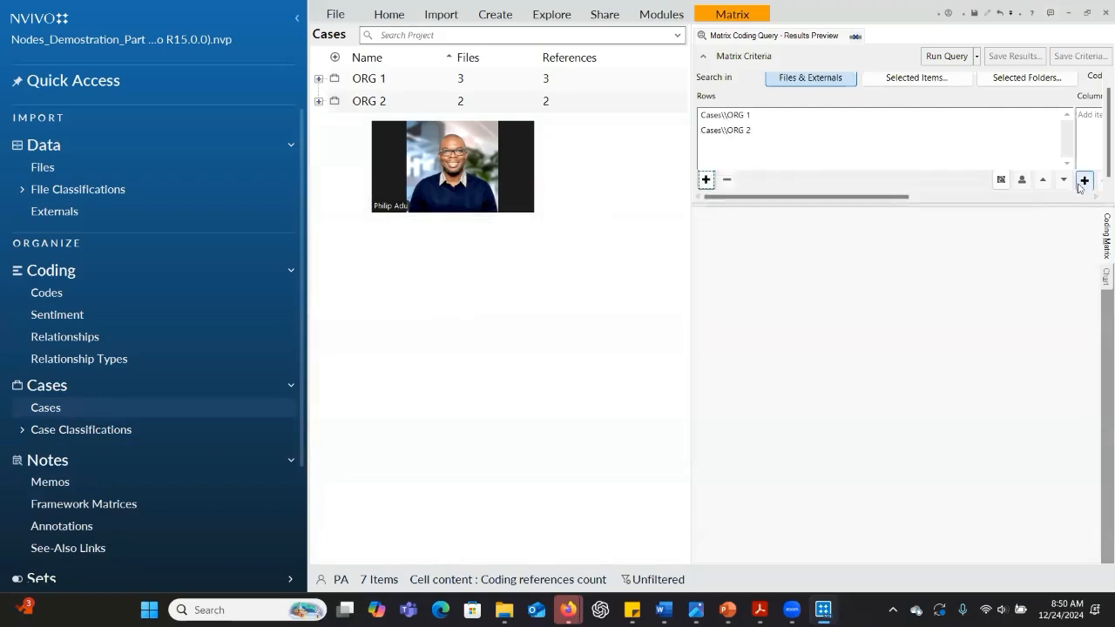
Add the four themes under Burnout causes (RQ1) as the matrix columns and run the query.
click(1085, 178)
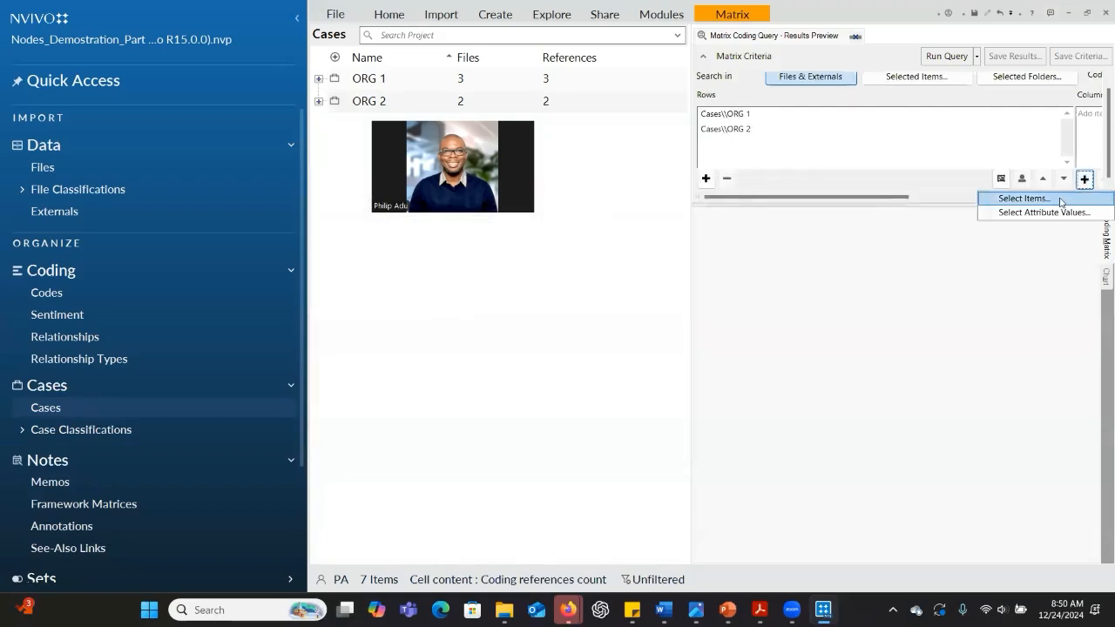
click(1061, 202)
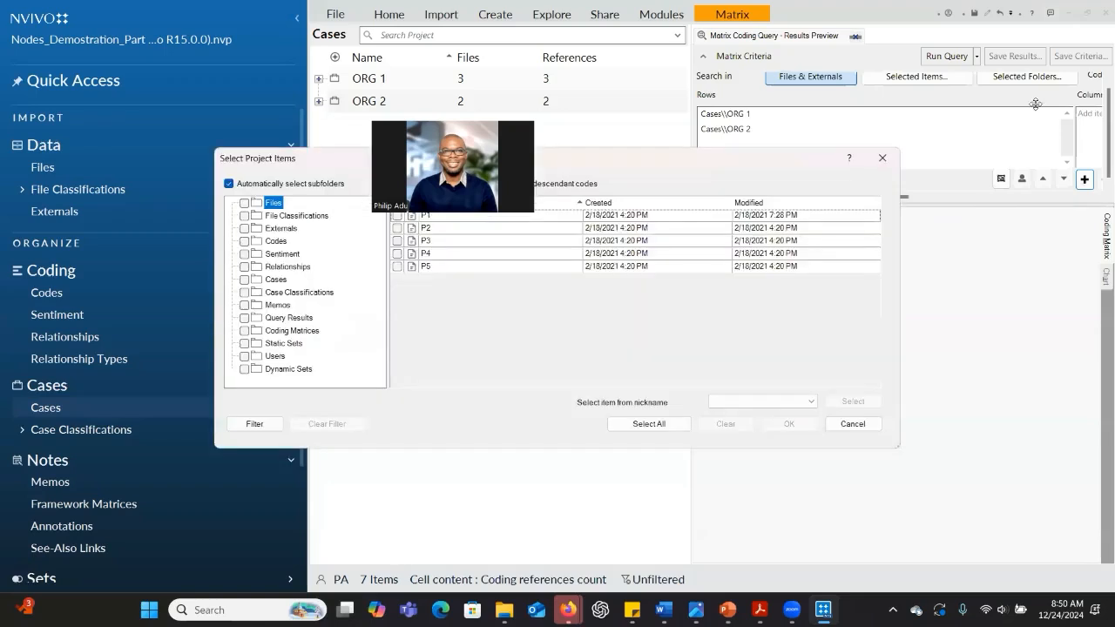
click(275, 241)
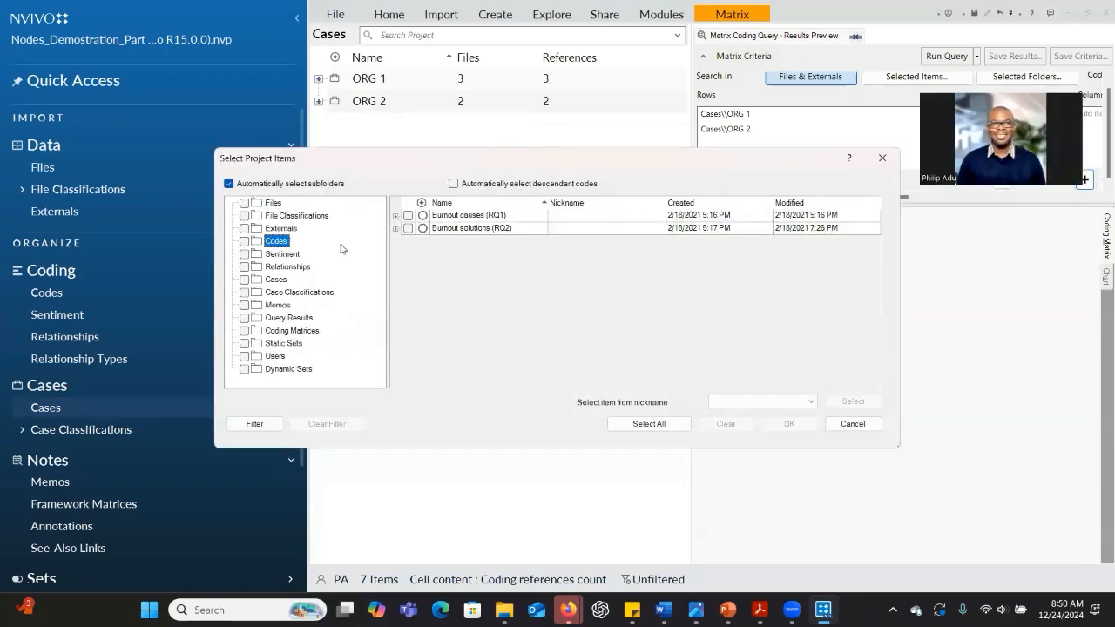
click(396, 216)
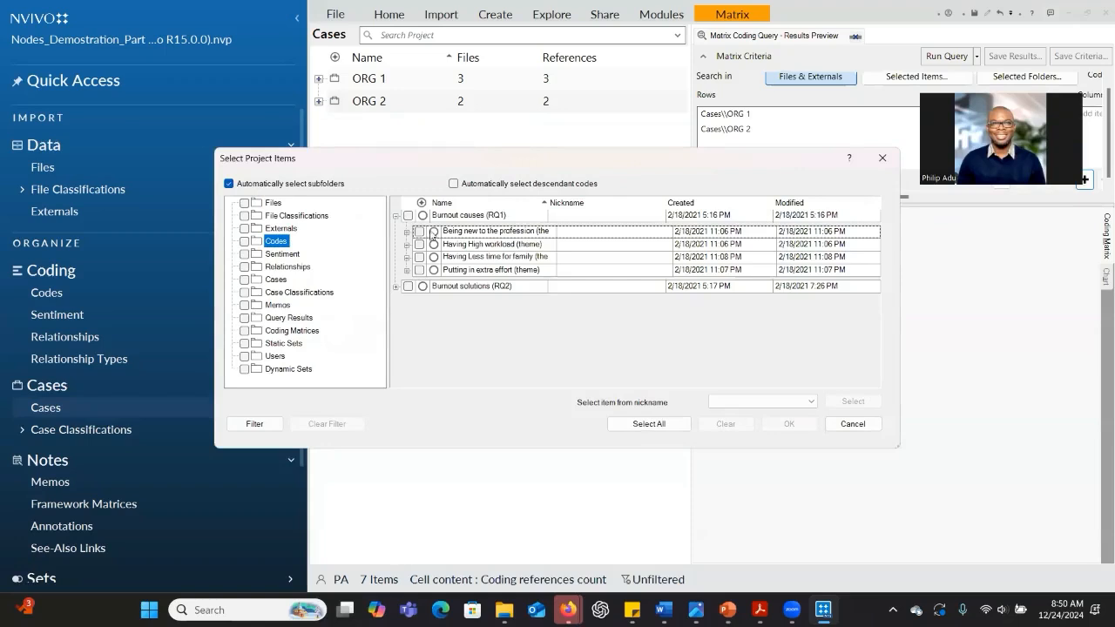
click(419, 231)
click(419, 244)
click(419, 257)
click(419, 270)
click(764, 426)
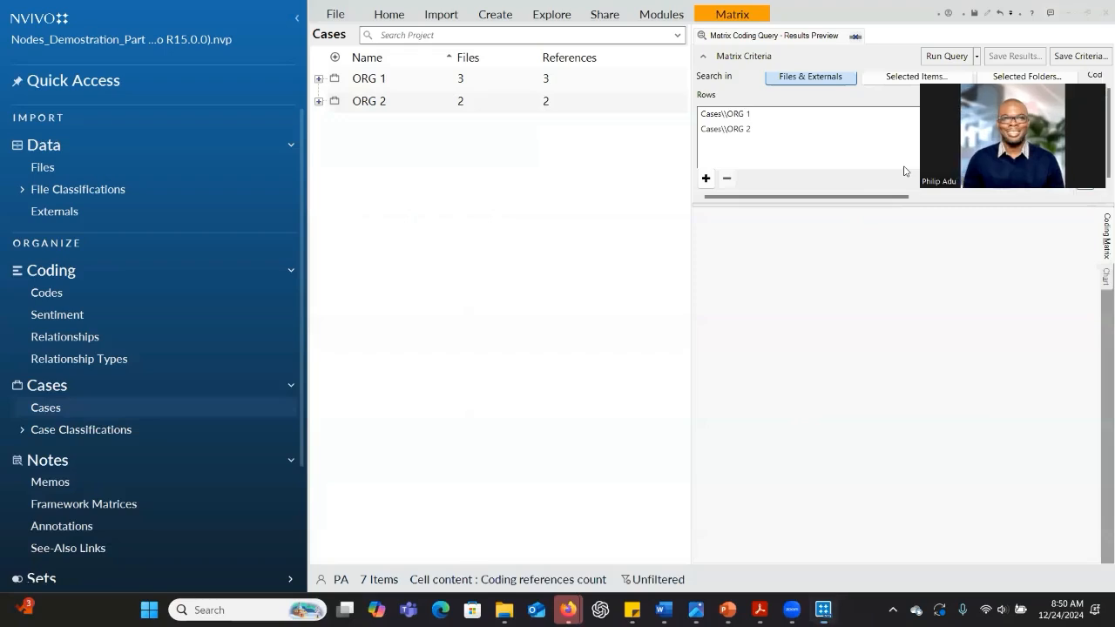
click(946, 56)
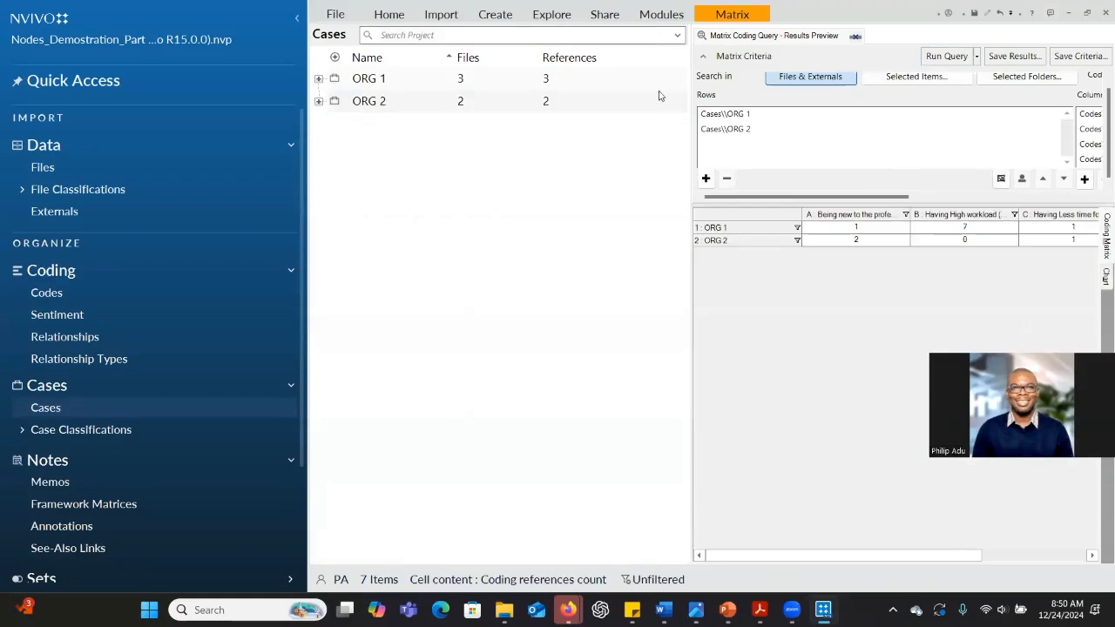
Widen the query results and open the coded references behind ORG 1's Having High workload cell.
drag(690, 90, 514, 91)
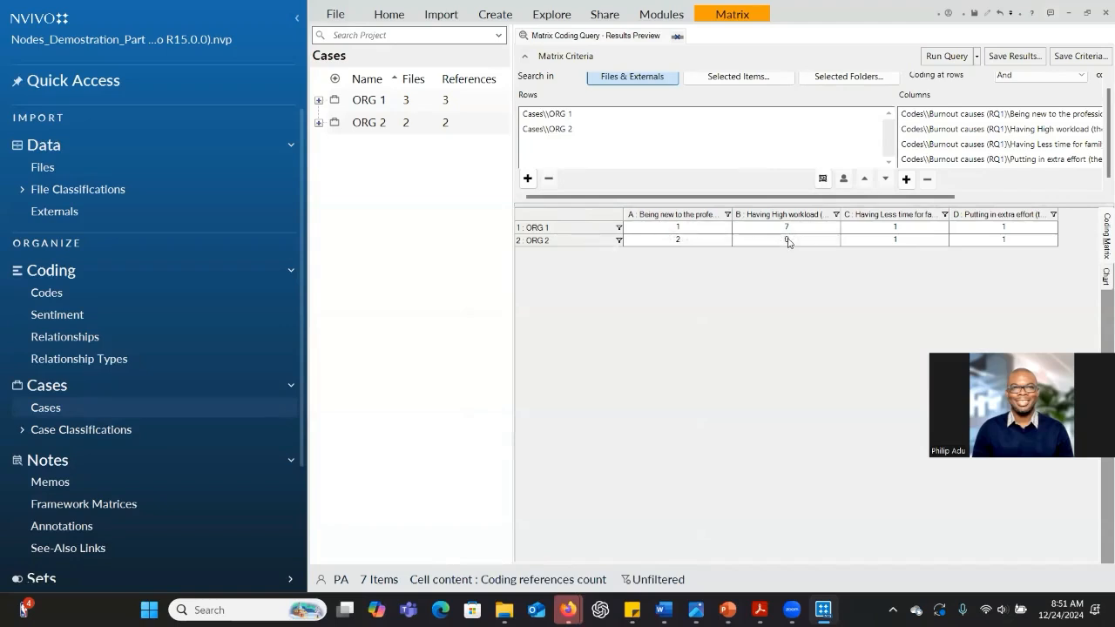
click(788, 242)
click(684, 242)
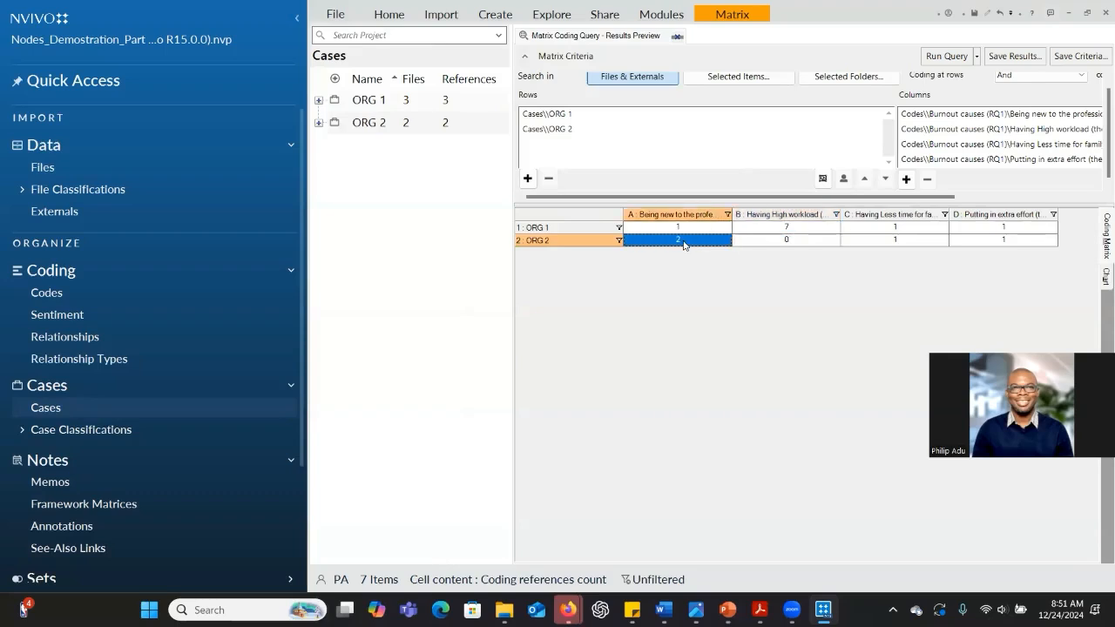
click(772, 231)
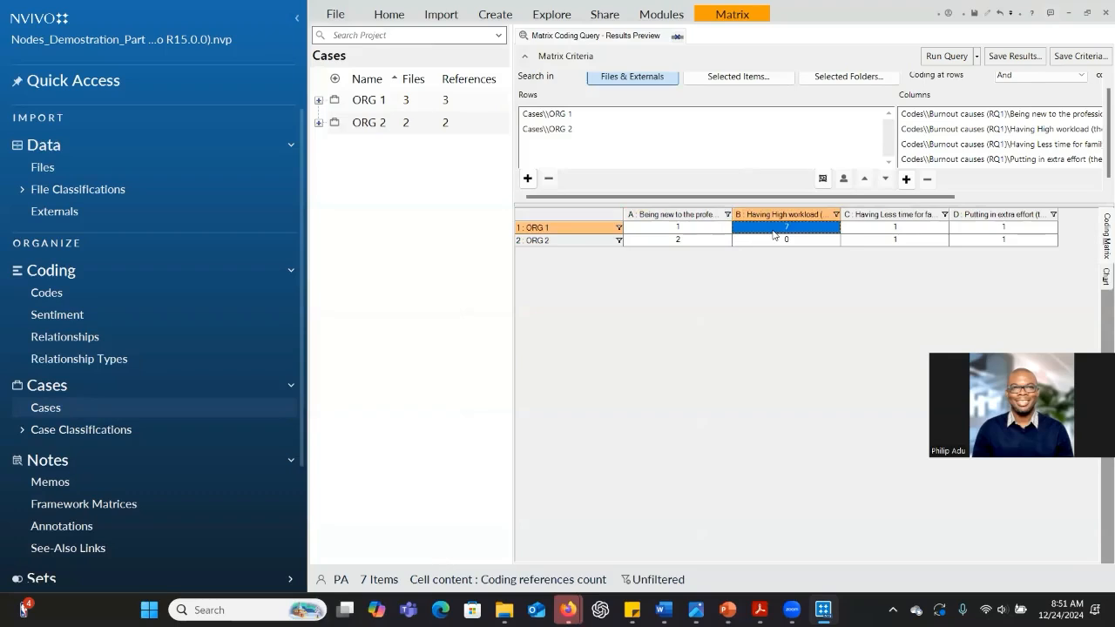
double_click(774, 232)
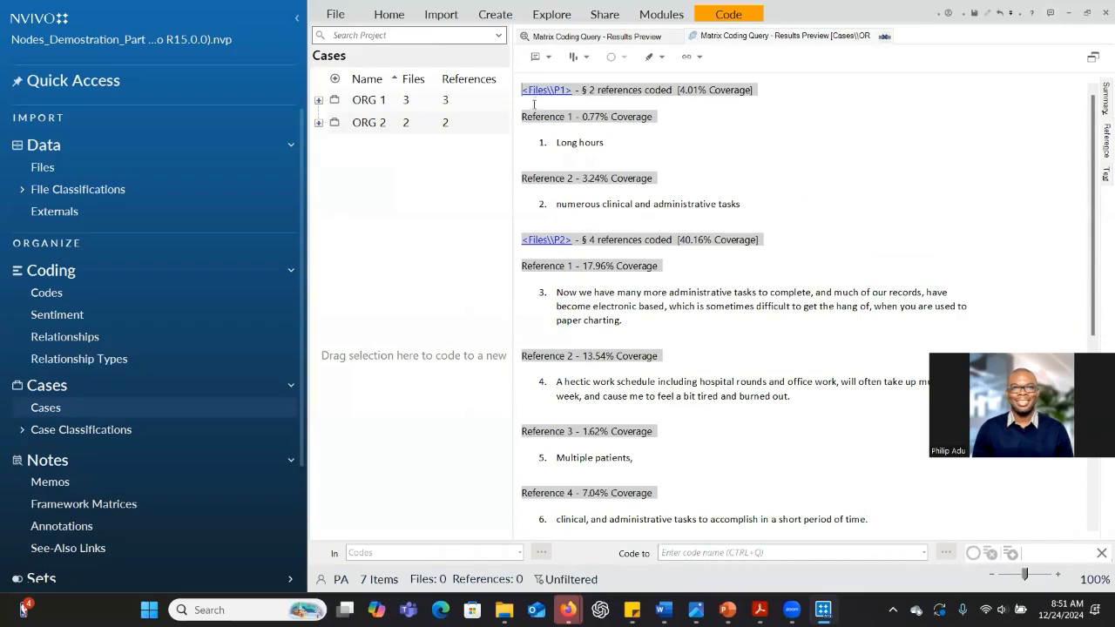
Open the P1 source interview to read the coded passages in context, and return to the matrix results.
click(545, 93)
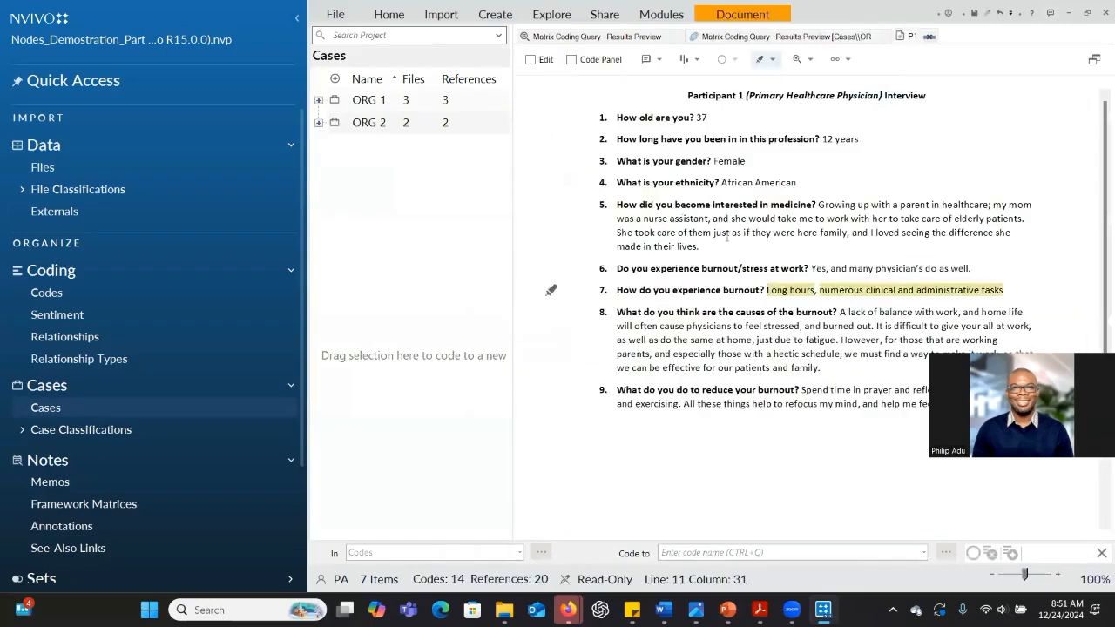
scroll(778, 286, down, 3)
scroll(778, 285, up, 3)
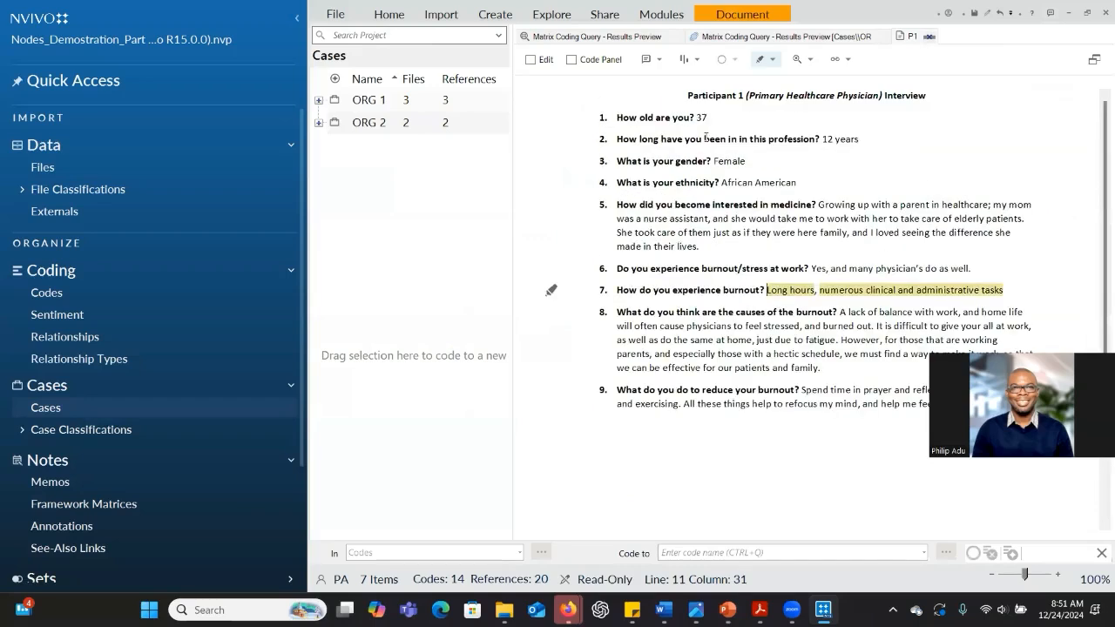
click(592, 42)
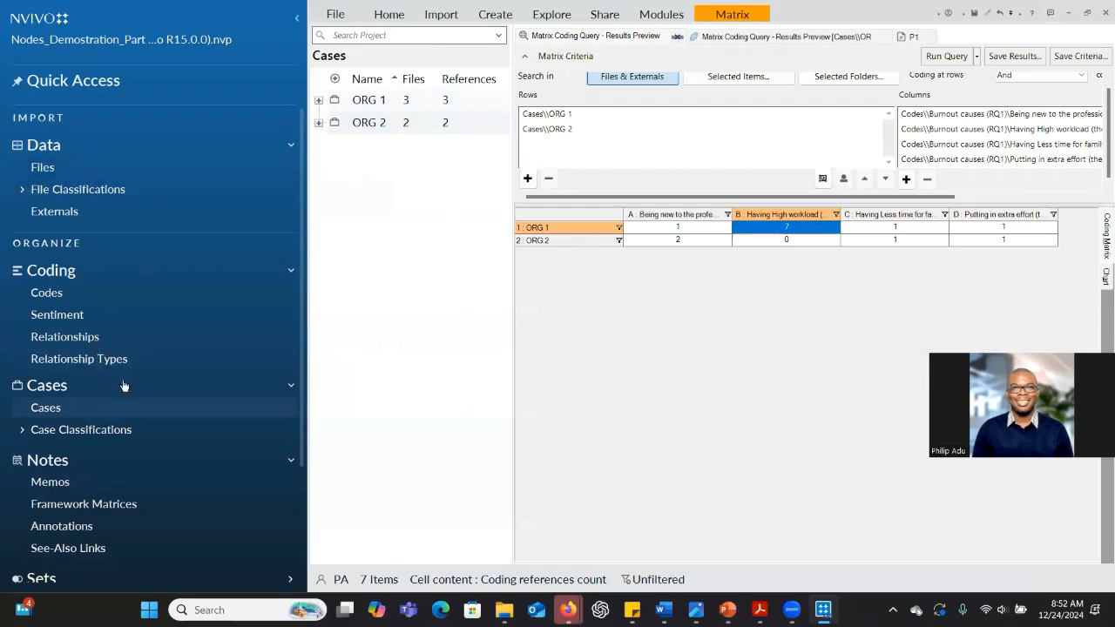
Expand the case classifications and open the classification sheet of Participant's ID.
click(102, 436)
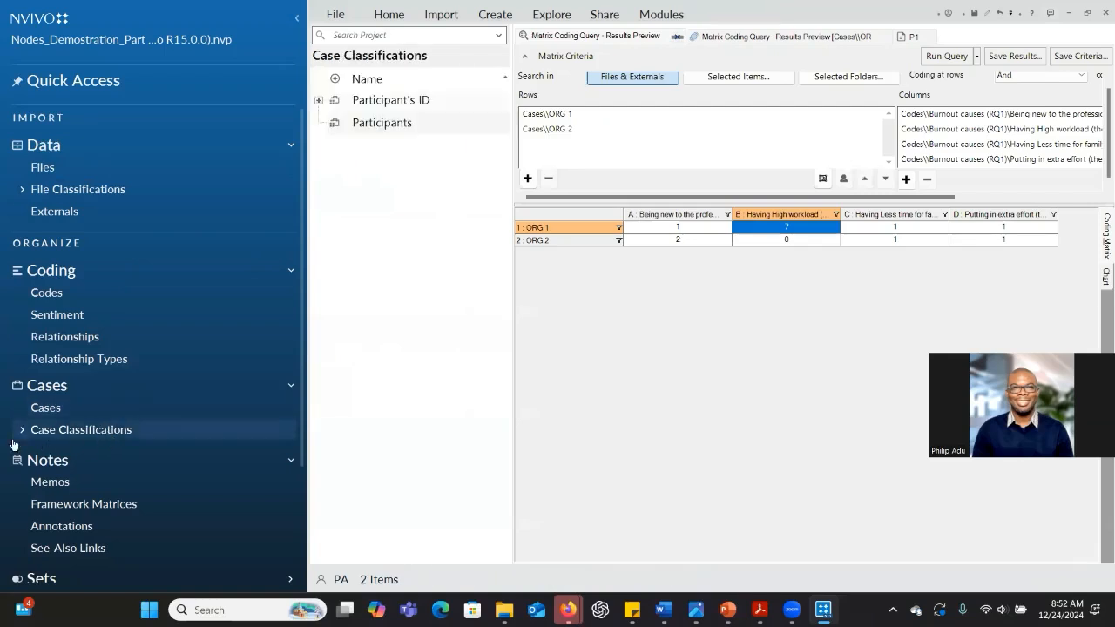
click(21, 433)
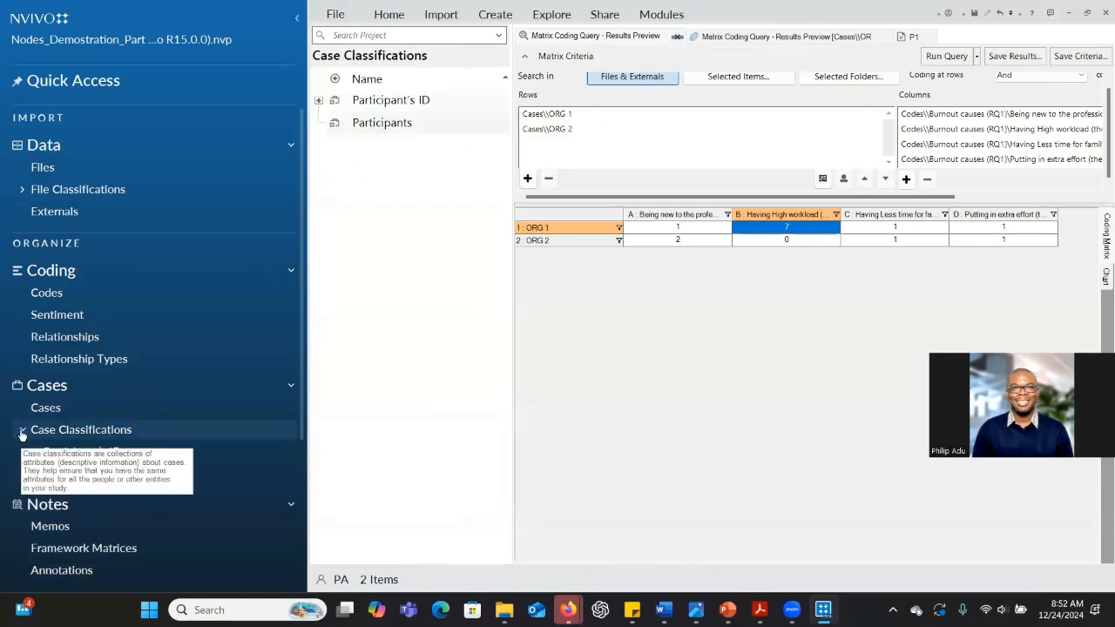
click(76, 453)
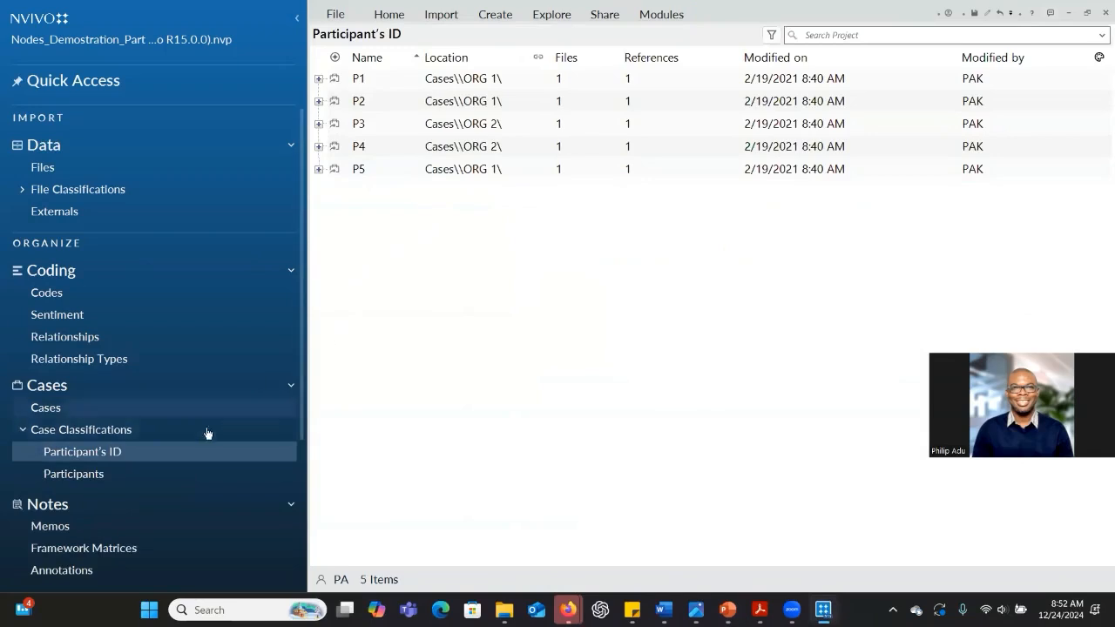
double_click(161, 460)
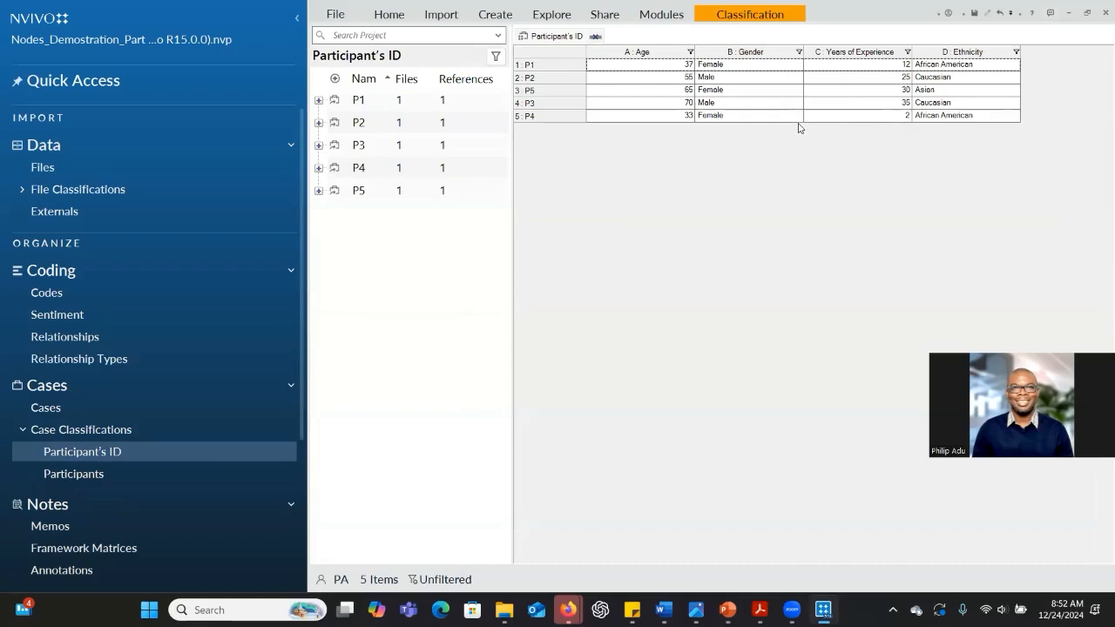
Start a new attribute for the Participant's ID case classification, named Organization and with type Text.
click(132, 457)
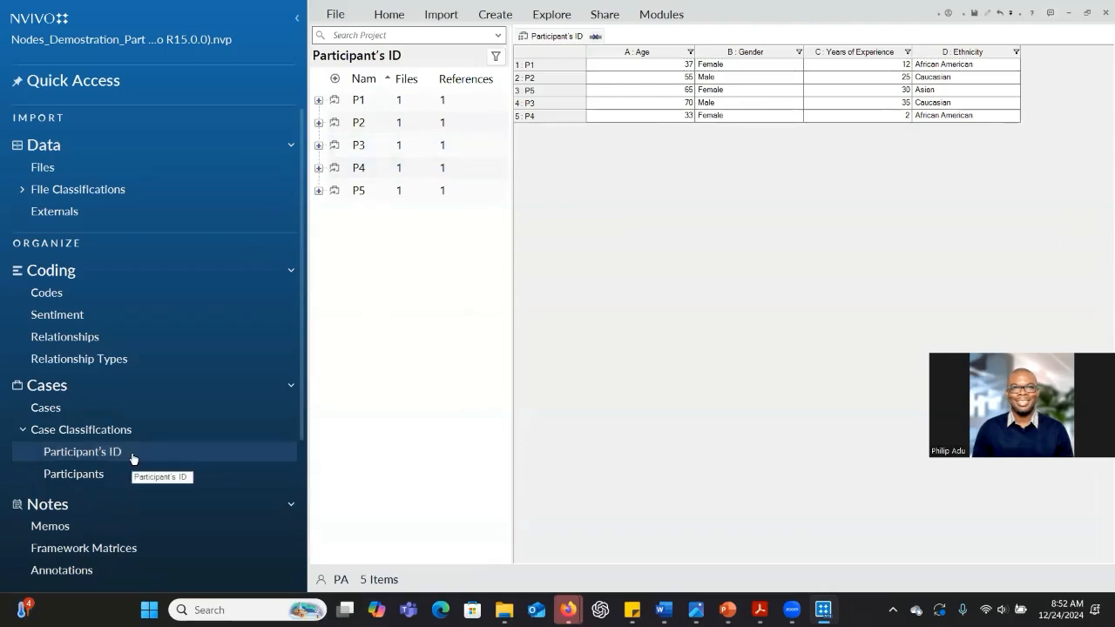
right_click(132, 458)
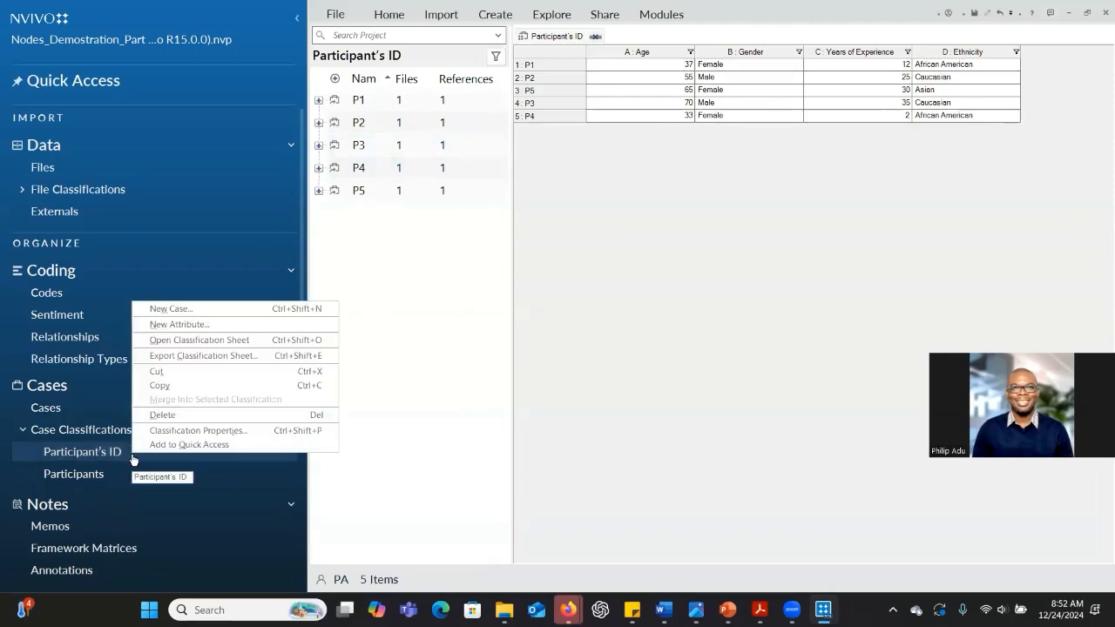
click(197, 328)
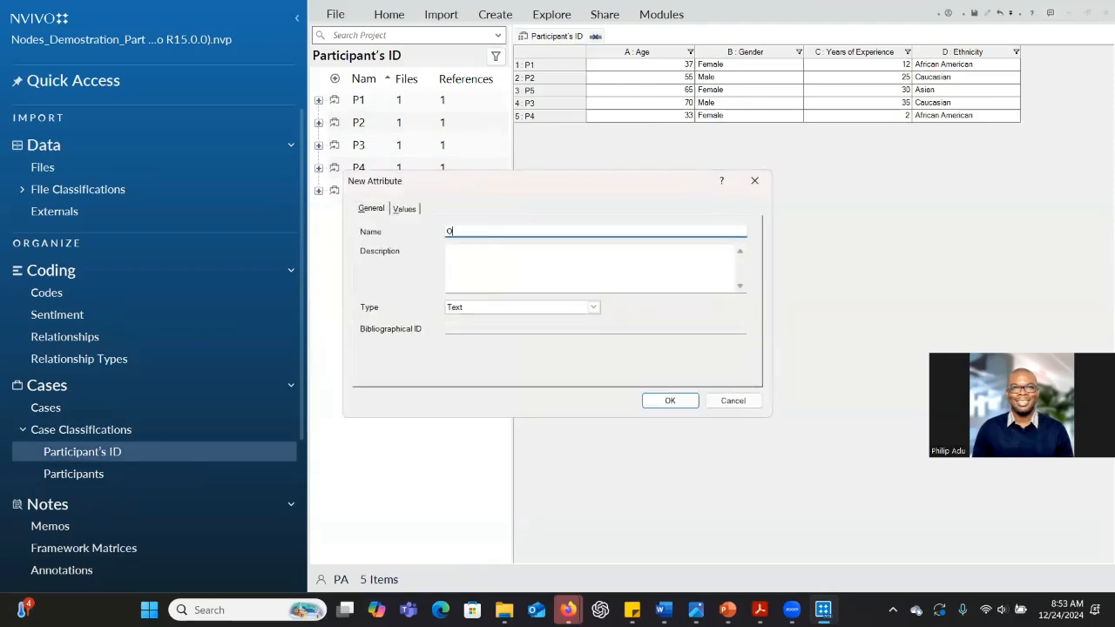
text(Organization)
click(534, 307)
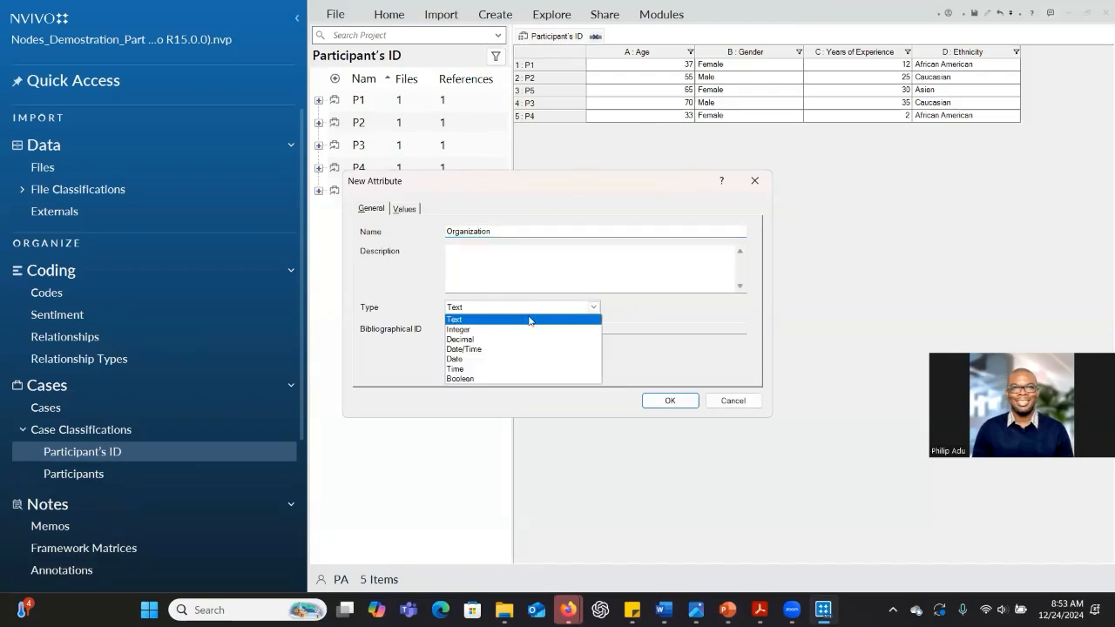
click(529, 320)
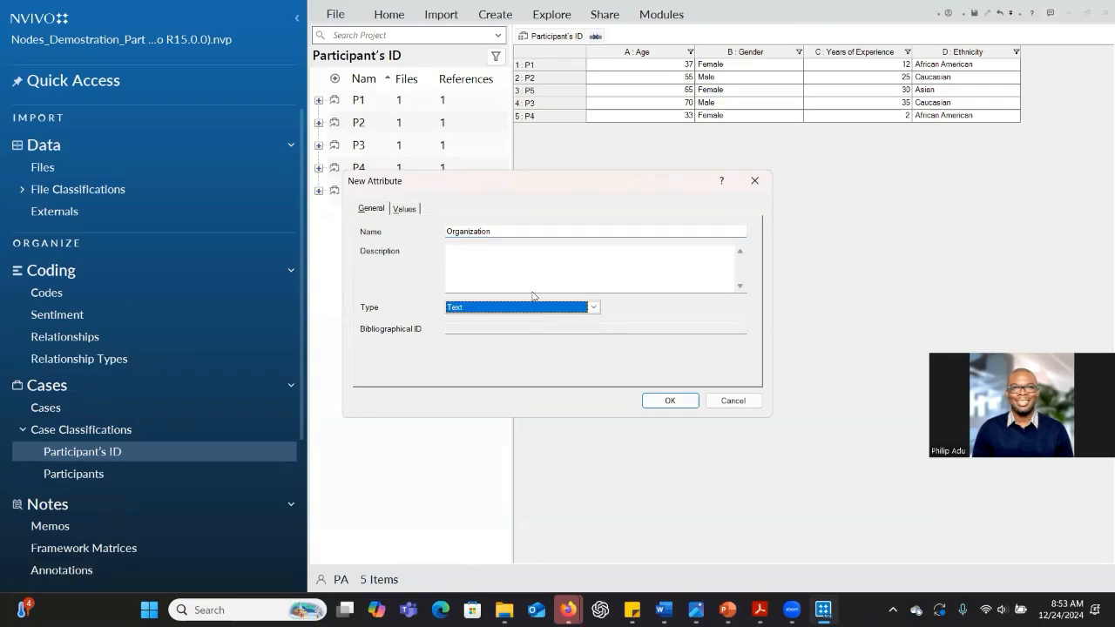
Add ORG 1 and ORG 2 as values of the Organization attribute.
click(402, 209)
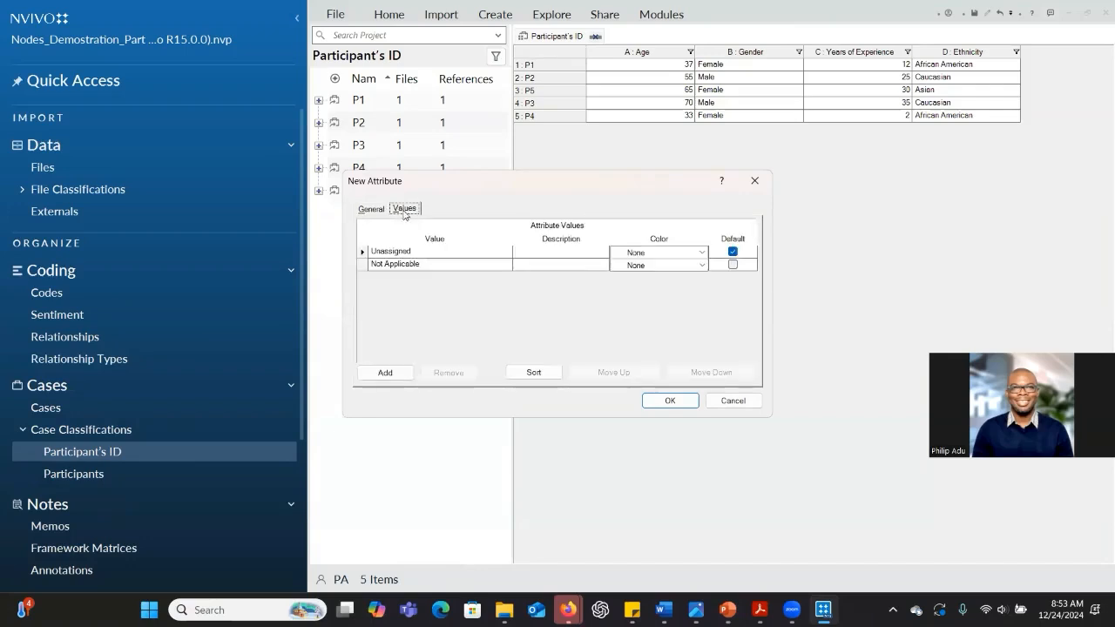
click(394, 373)
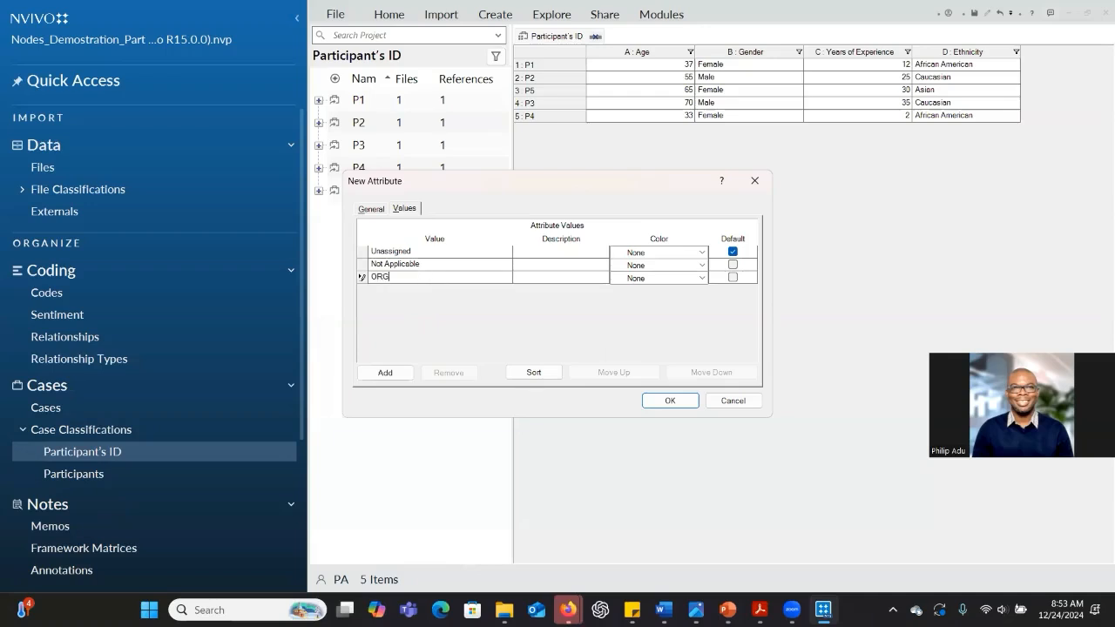
click(383, 372)
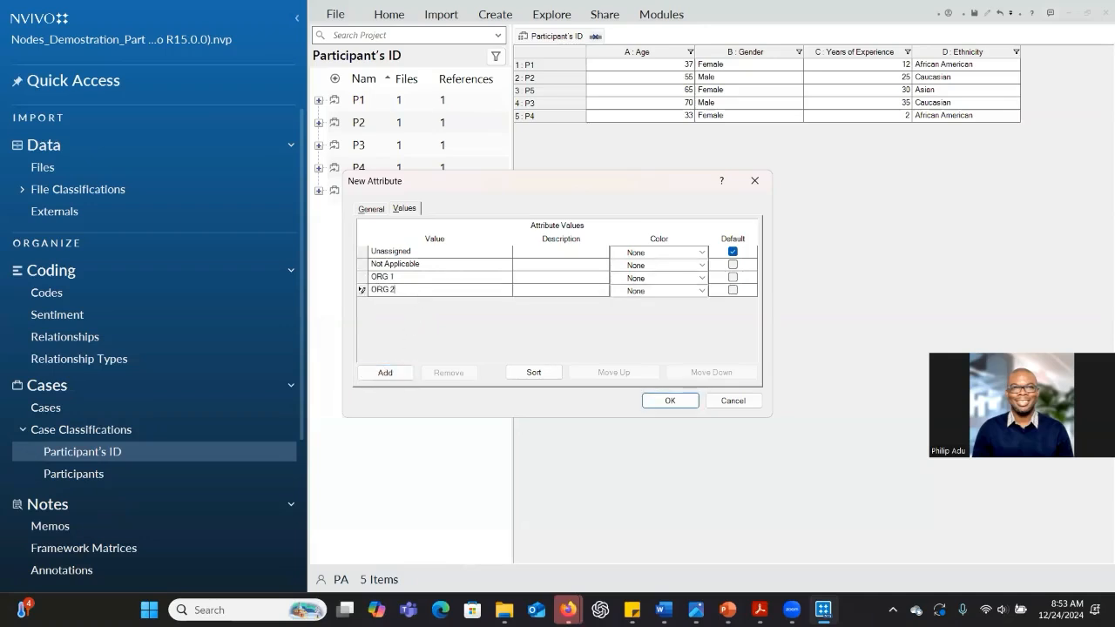
click(385, 372)
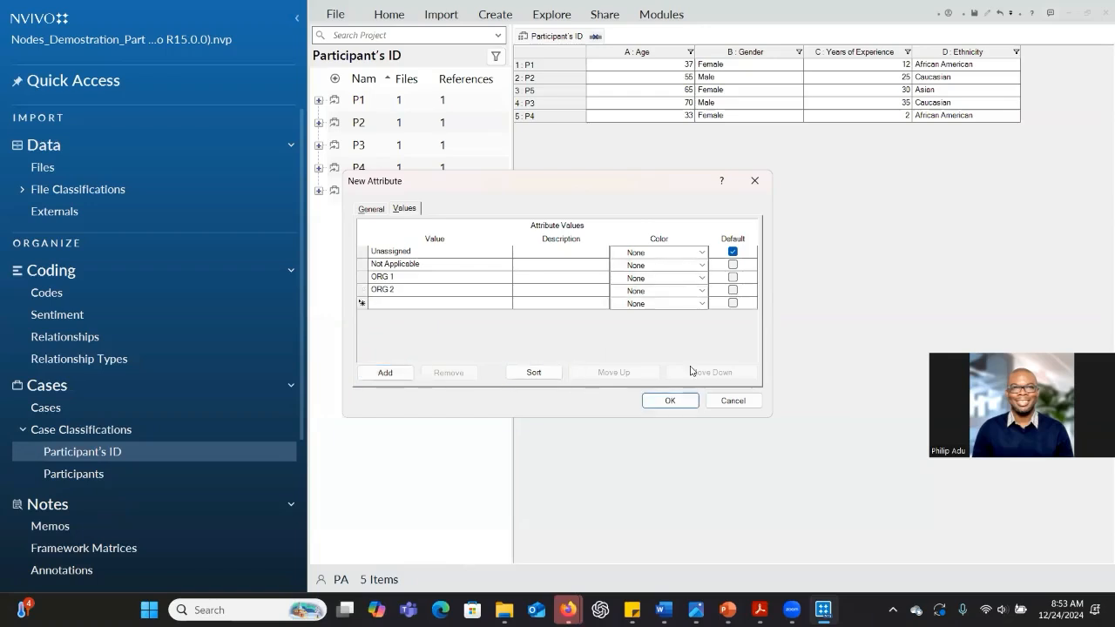
Remove the blank value rows and finish creating the Organization attribute.
click(670, 402)
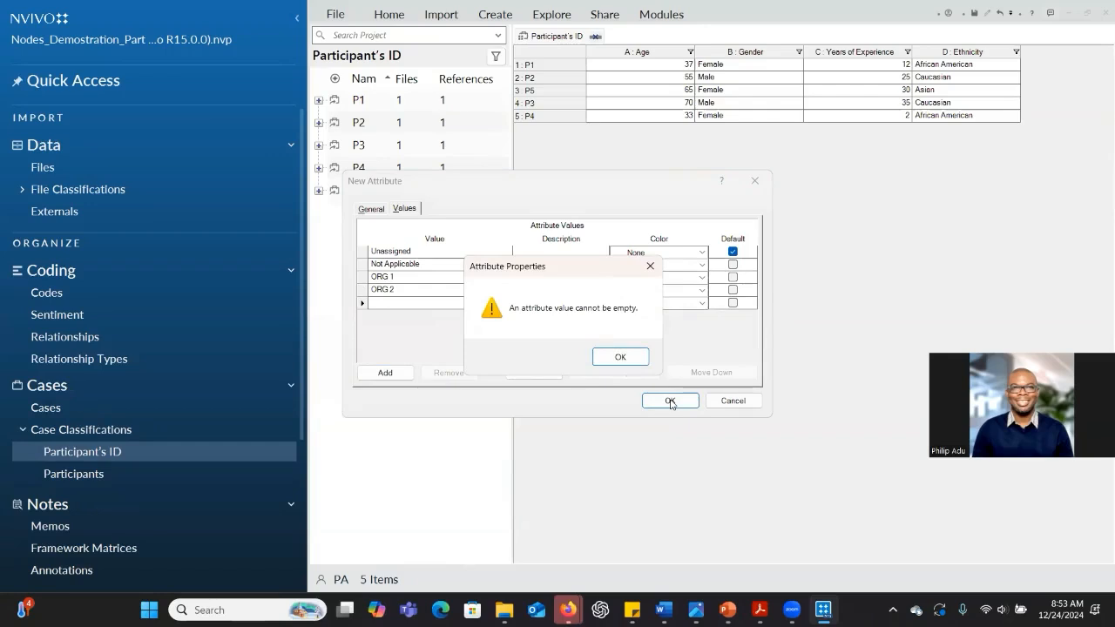
click(624, 357)
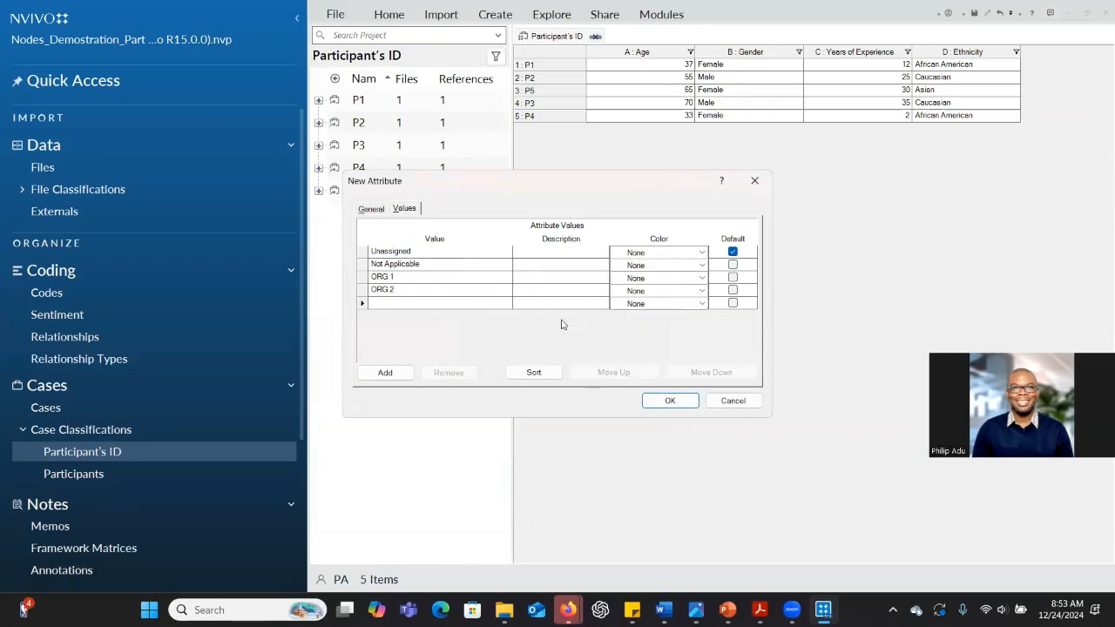
click(364, 303)
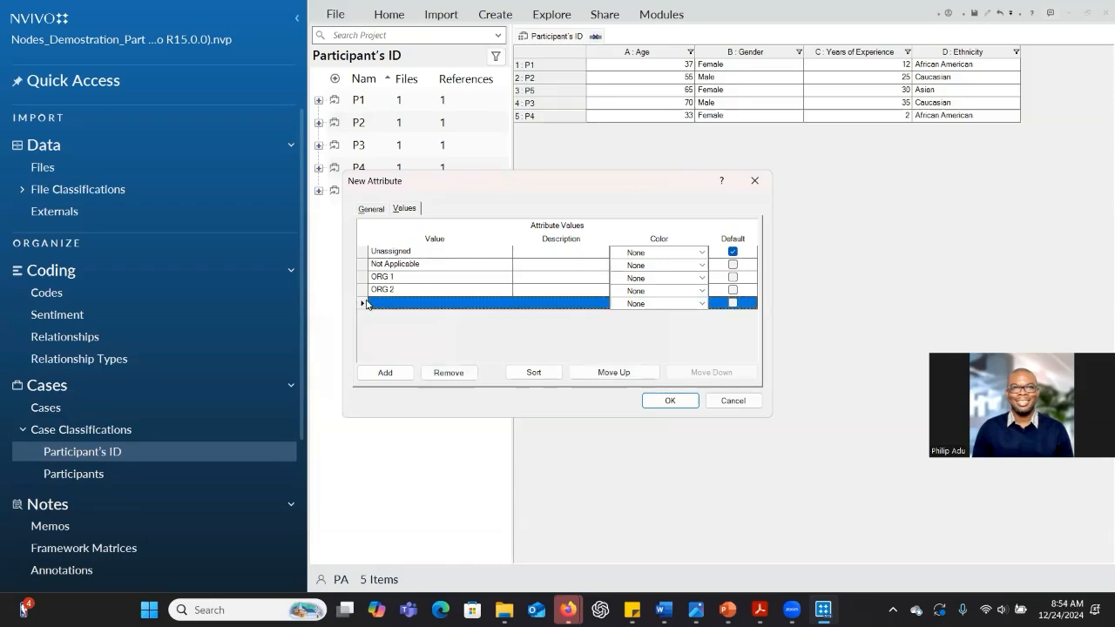
key(Delete)
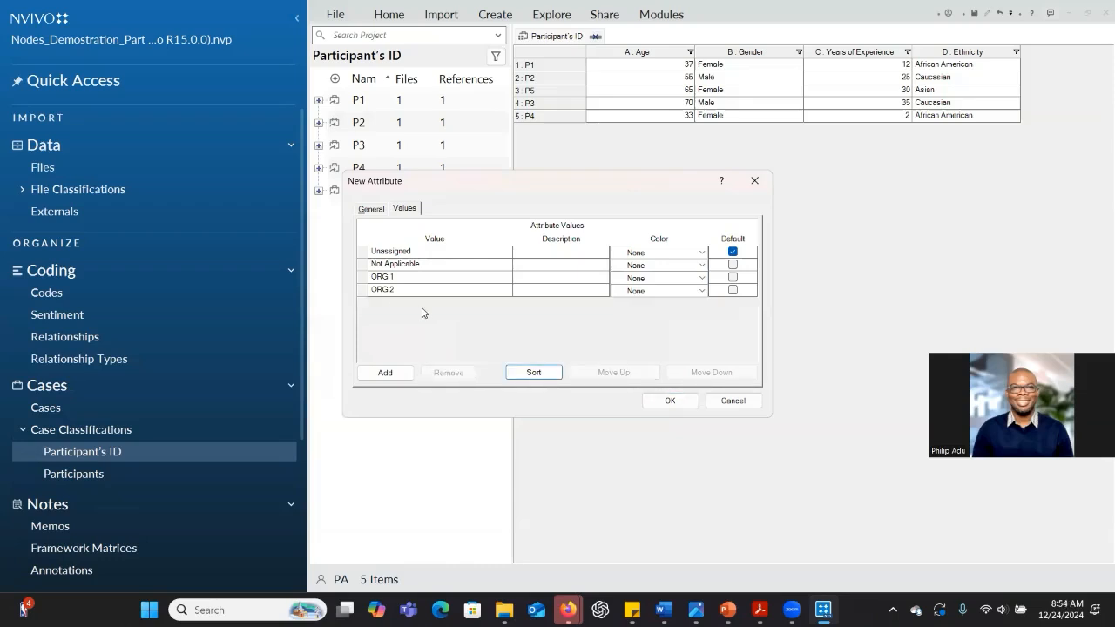
click(385, 372)
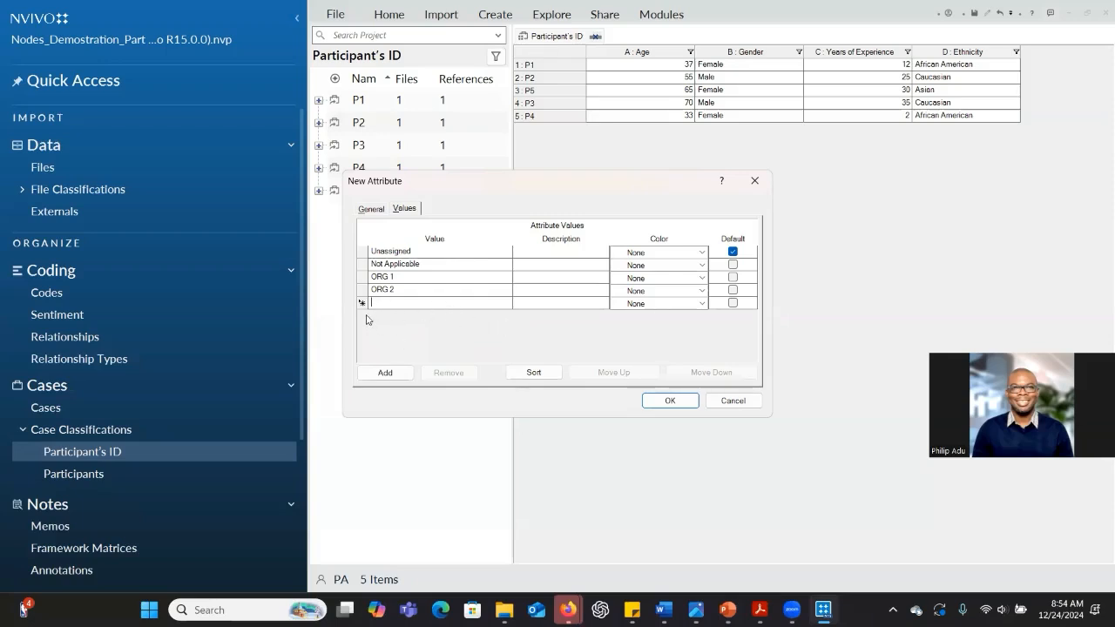
click(363, 303)
click(431, 372)
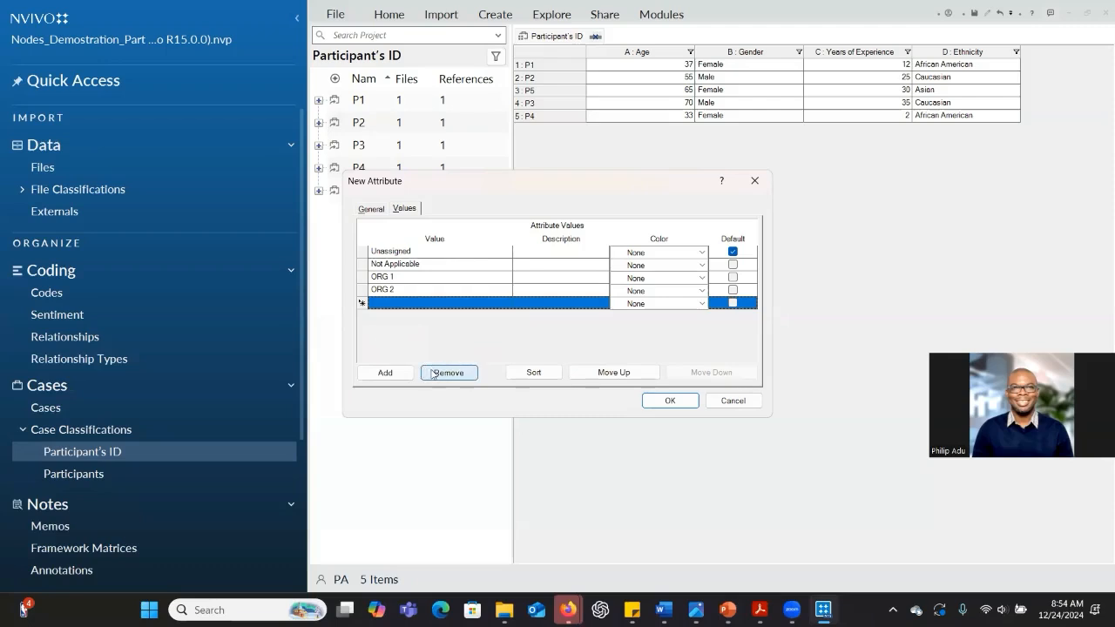
click(670, 401)
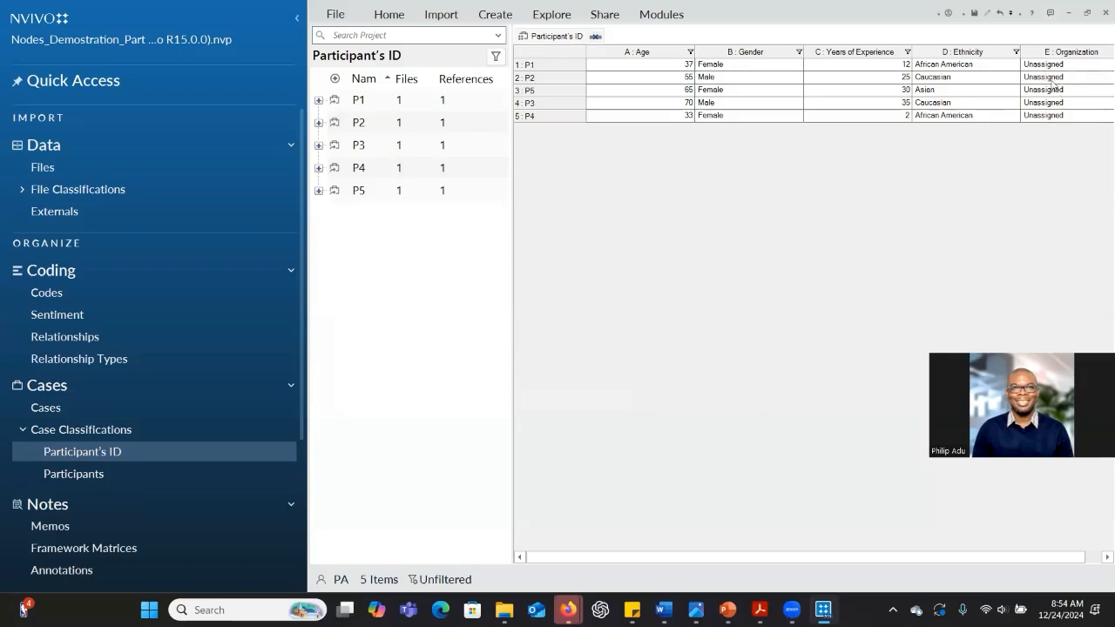
In the classification sheet's Organization column, assign ORG 1 to P1 and ORG 2 to P2.
double_click(1088, 68)
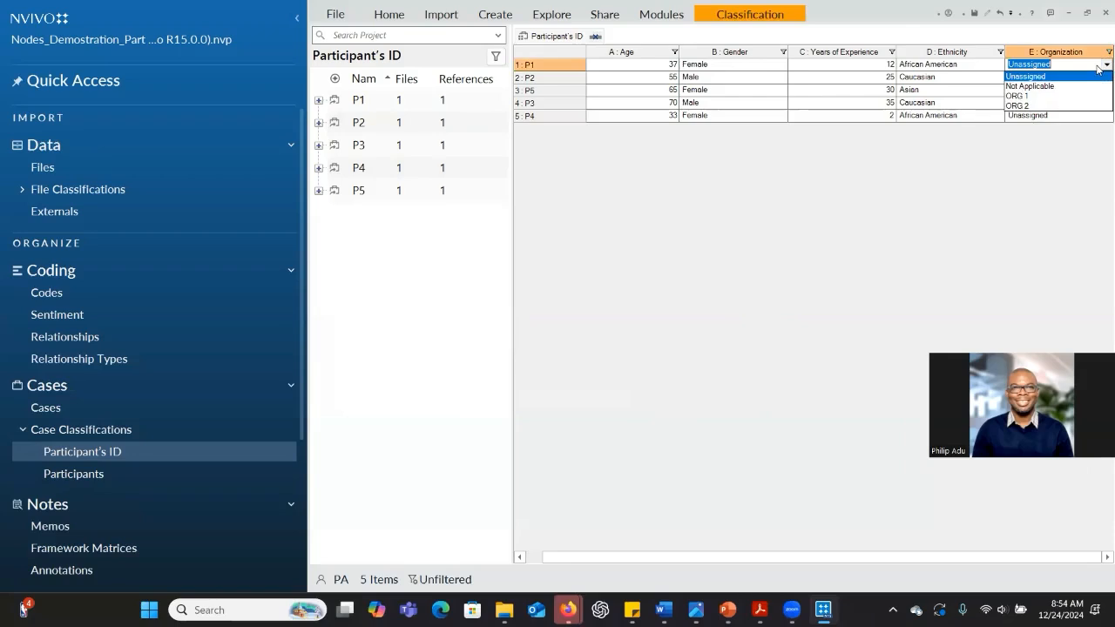
click(1066, 60)
drag(1066, 60, 988, 56)
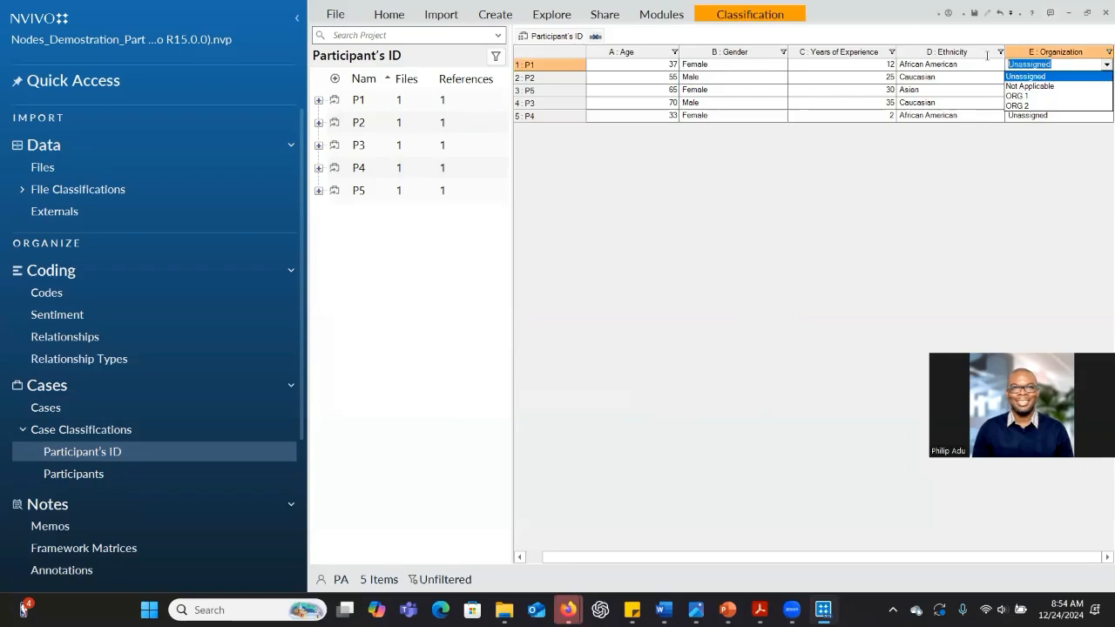
click(1040, 96)
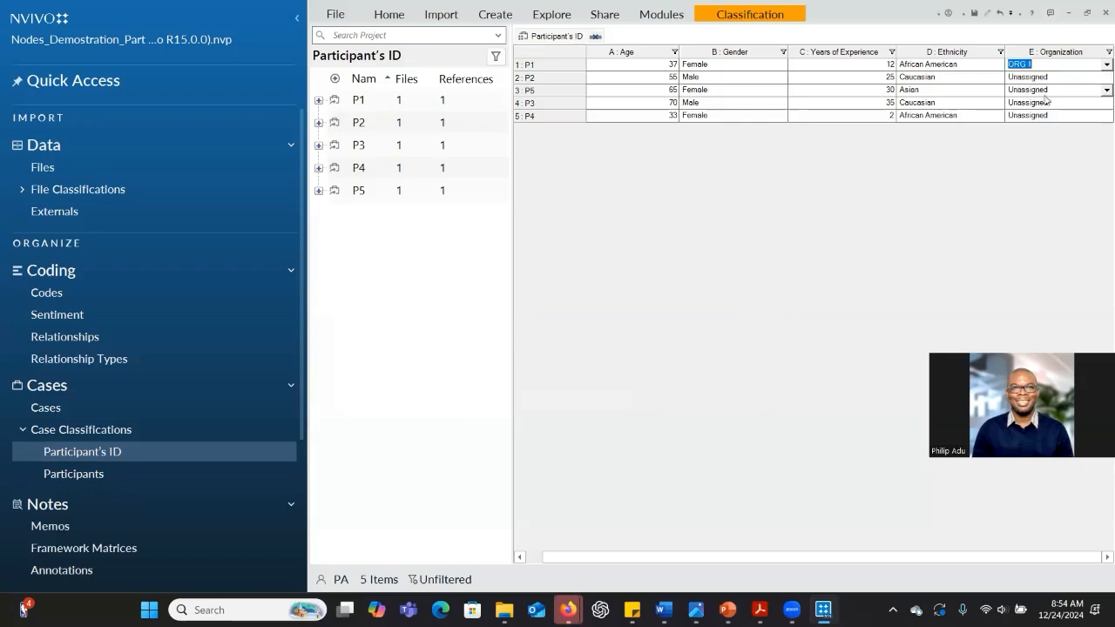
click(1102, 78)
click(1061, 115)
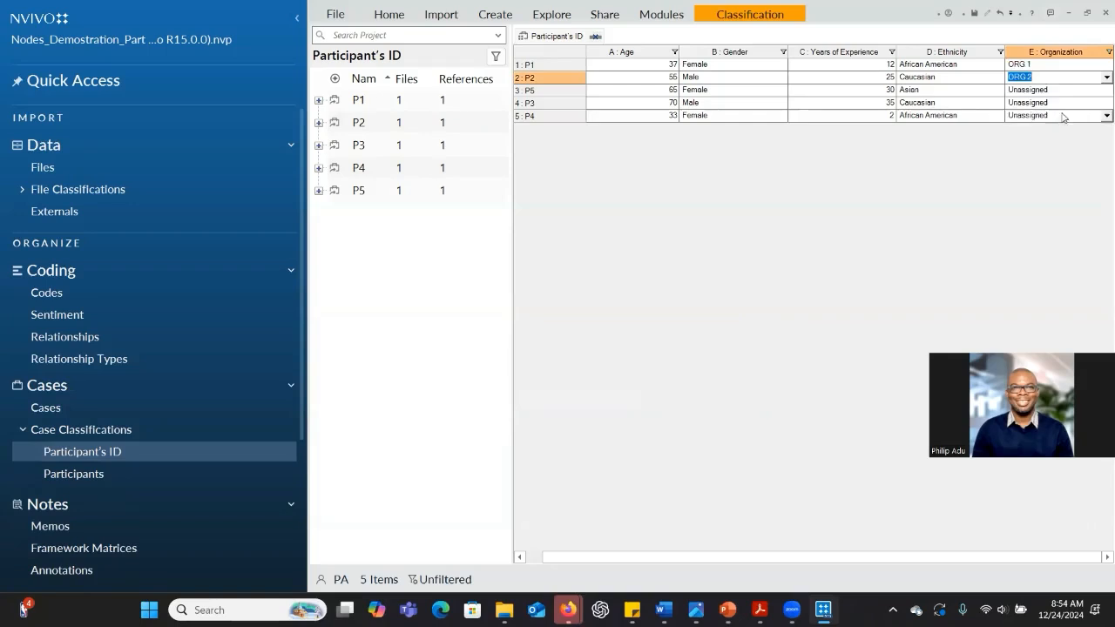
Assign Organization value ORG 1 to P5 and ORG 2 to both P3 and P4.
click(1105, 90)
click(1063, 123)
click(1096, 103)
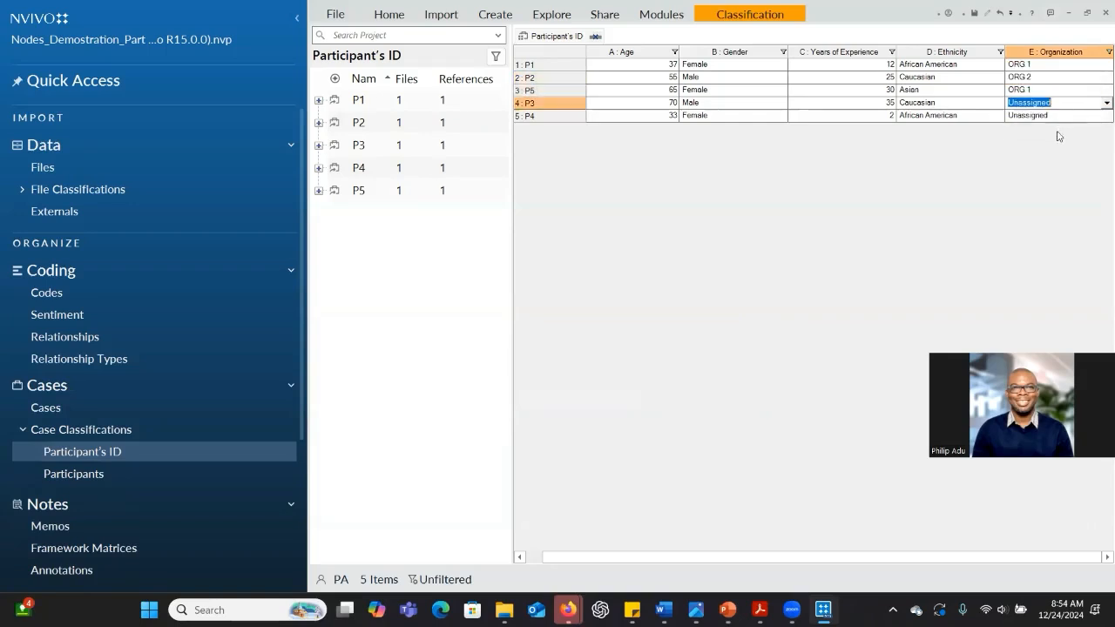
click(1106, 103)
click(1053, 148)
click(1104, 116)
click(1044, 156)
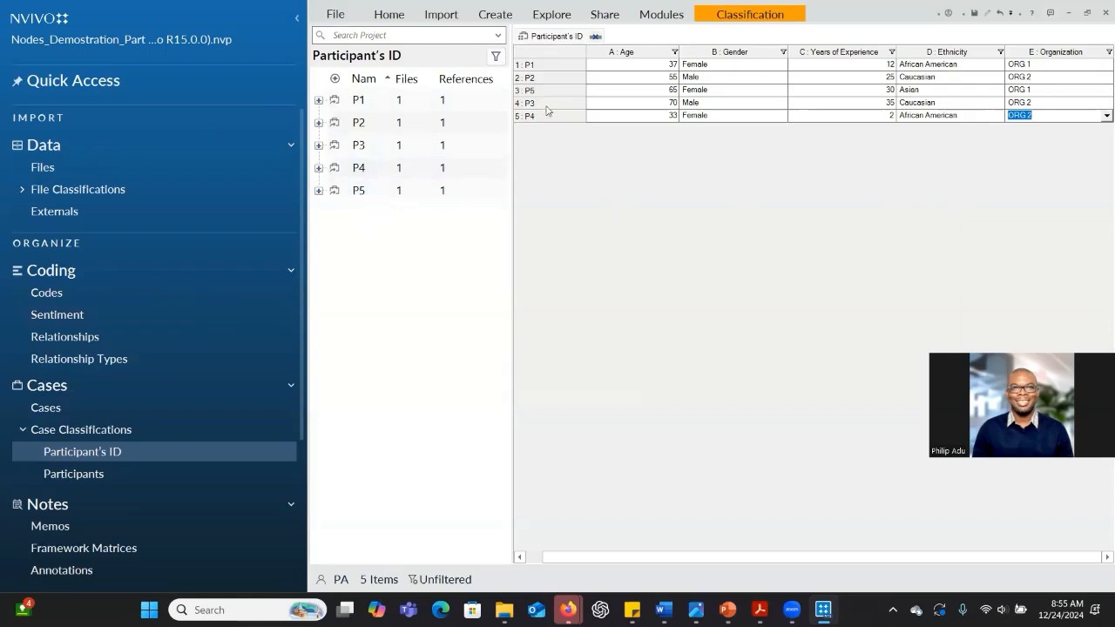
Start a new Matrix Coding Query and add the Participant's ID case attribute Organization, equals value ORG 1, as a row.
click(558, 17)
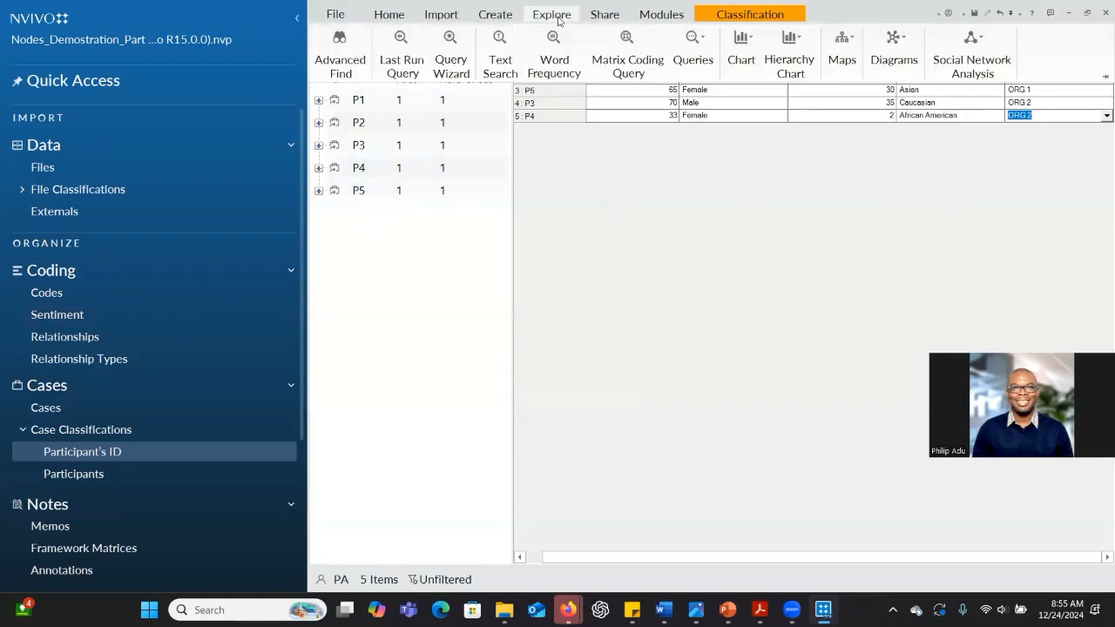
click(624, 47)
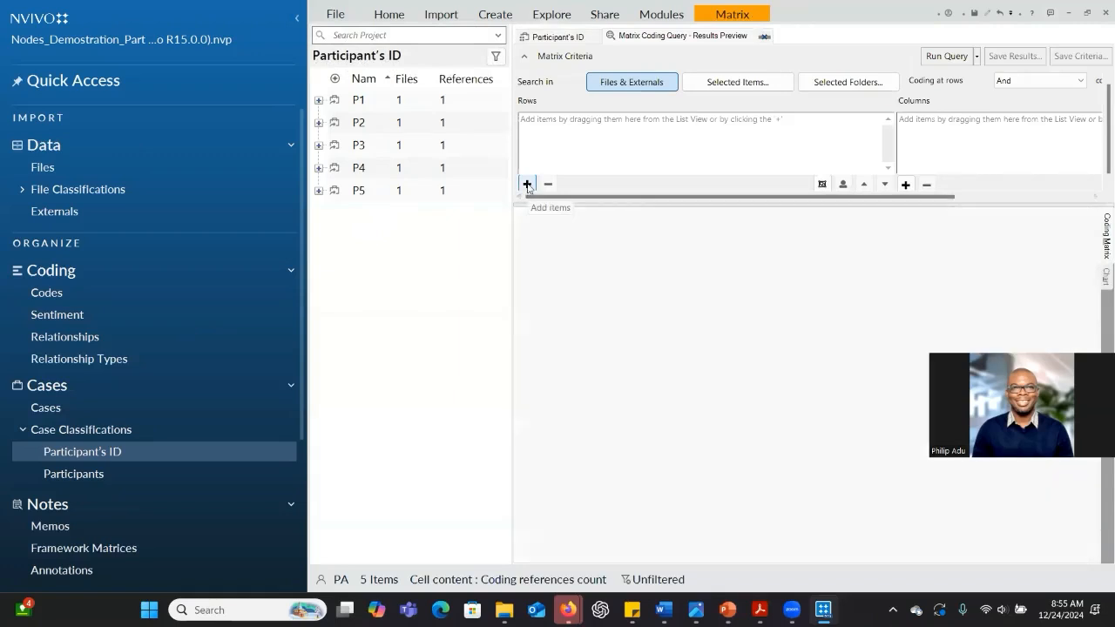
click(528, 185)
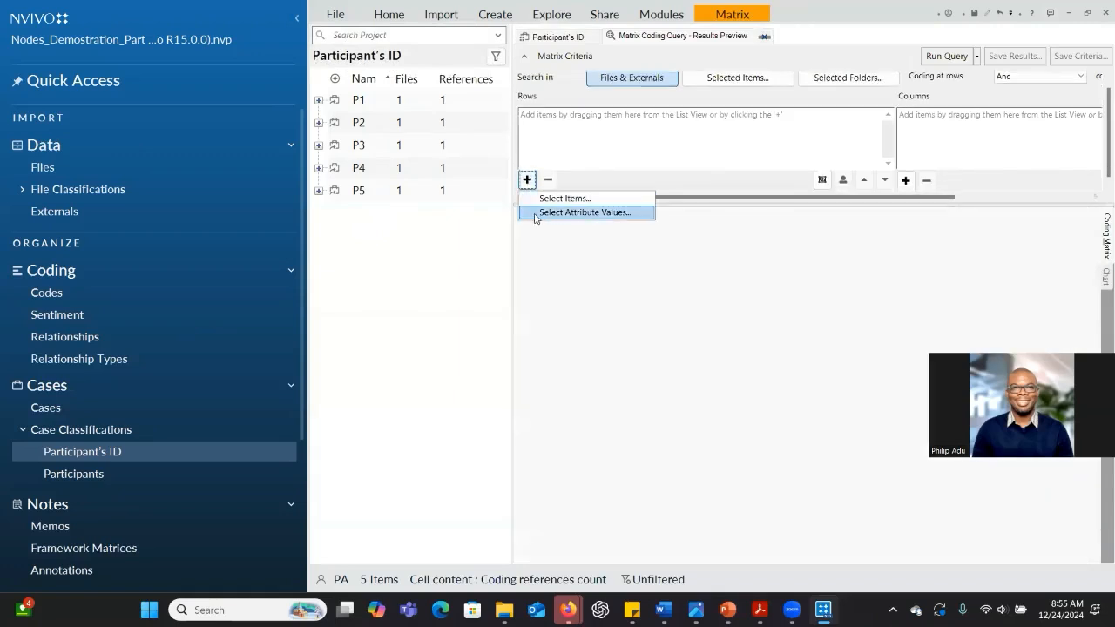
click(538, 213)
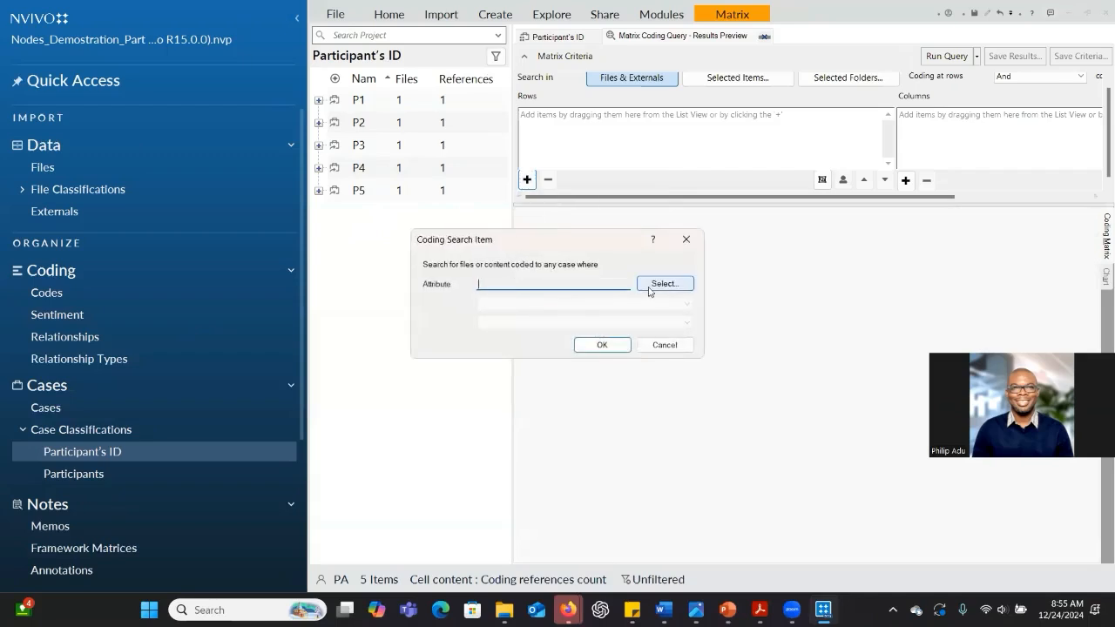
click(664, 284)
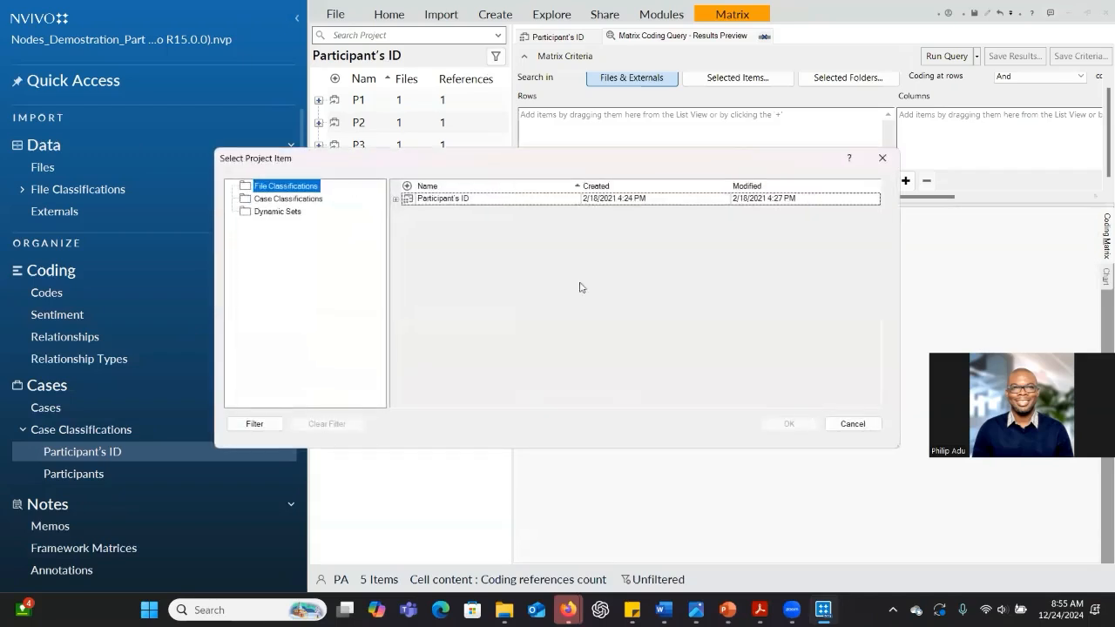
click(397, 199)
click(291, 198)
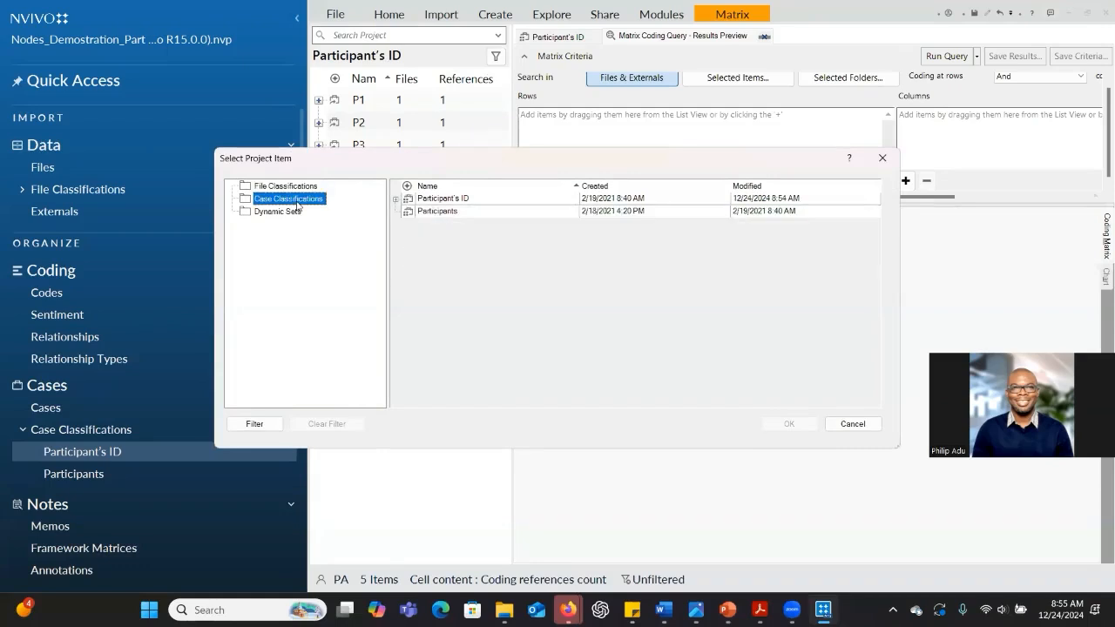
click(396, 199)
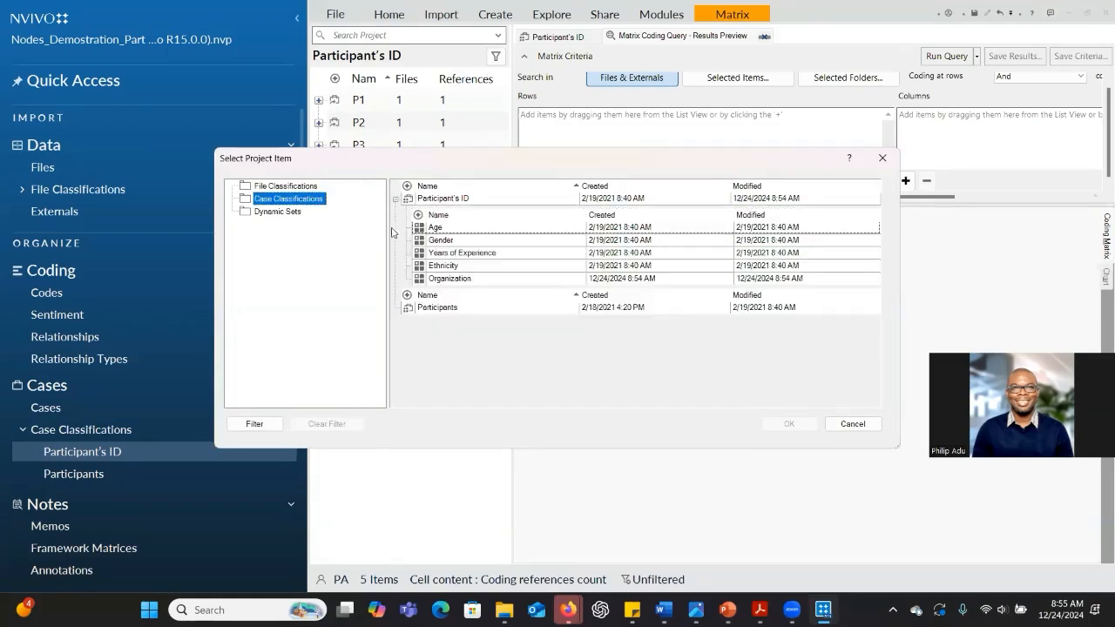
click(448, 279)
click(784, 424)
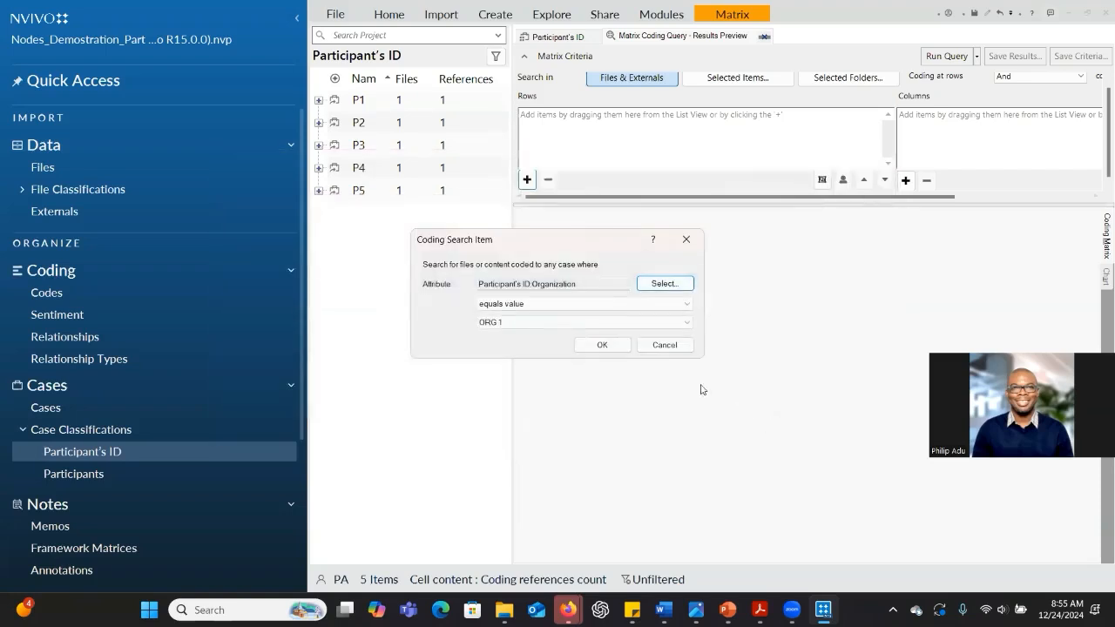
click(600, 345)
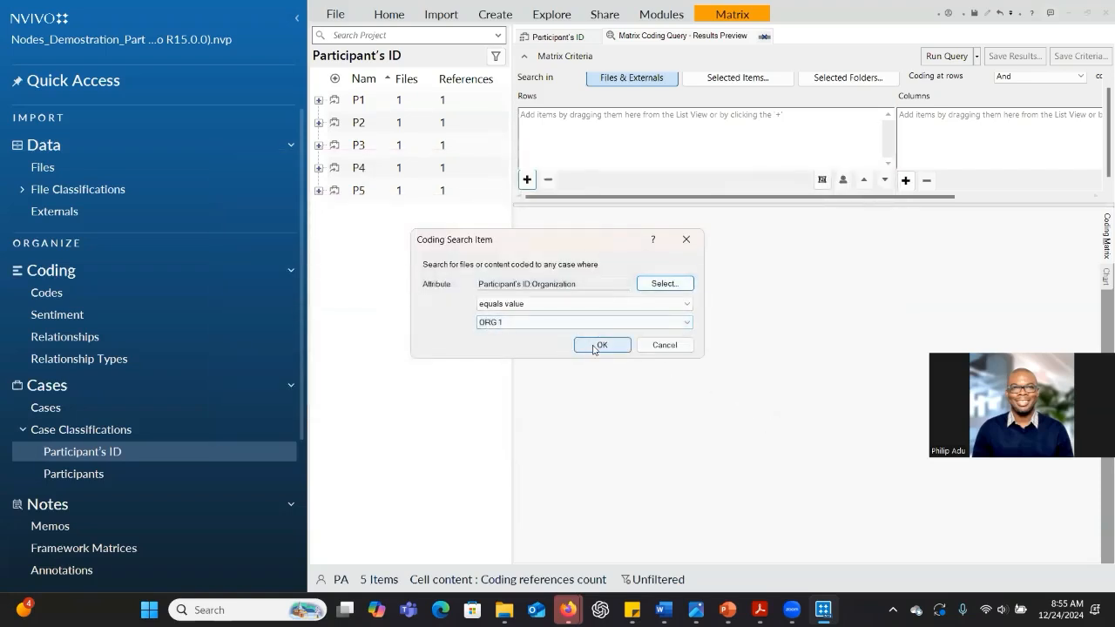
Add the Participant's ID case attribute Organization, equals value ORG 2, as a second row of the matrix query.
click(527, 179)
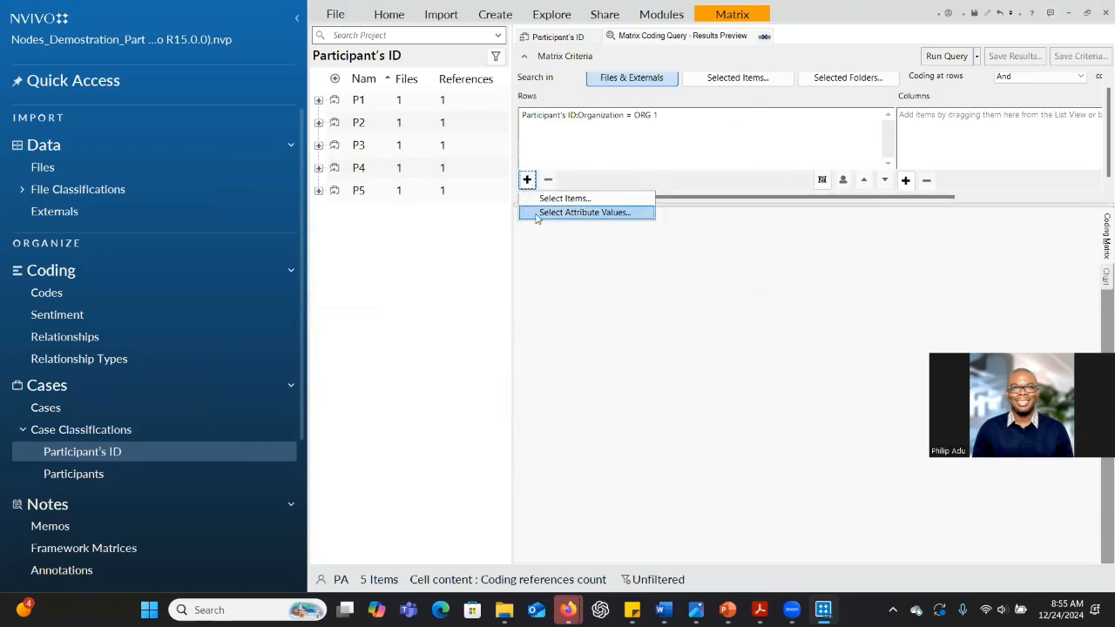
click(538, 212)
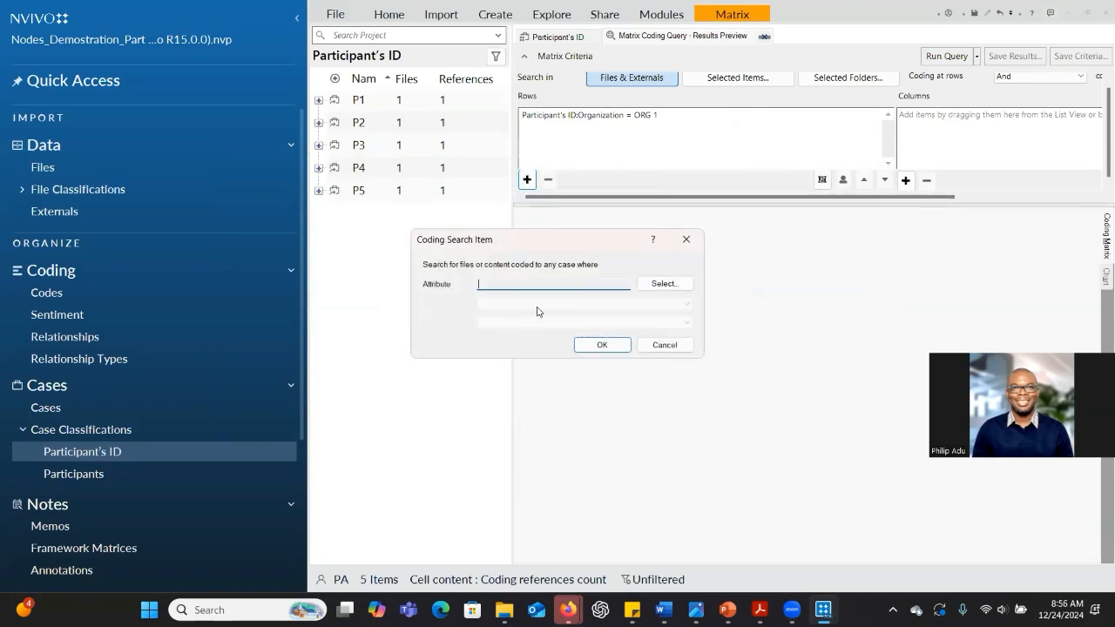
click(646, 284)
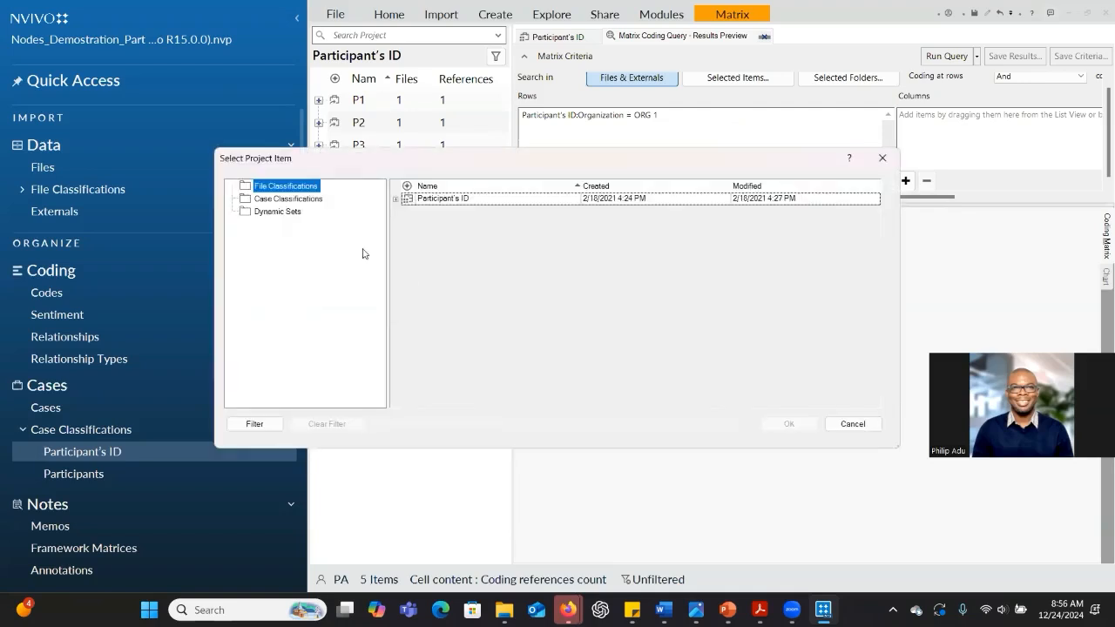
click(283, 199)
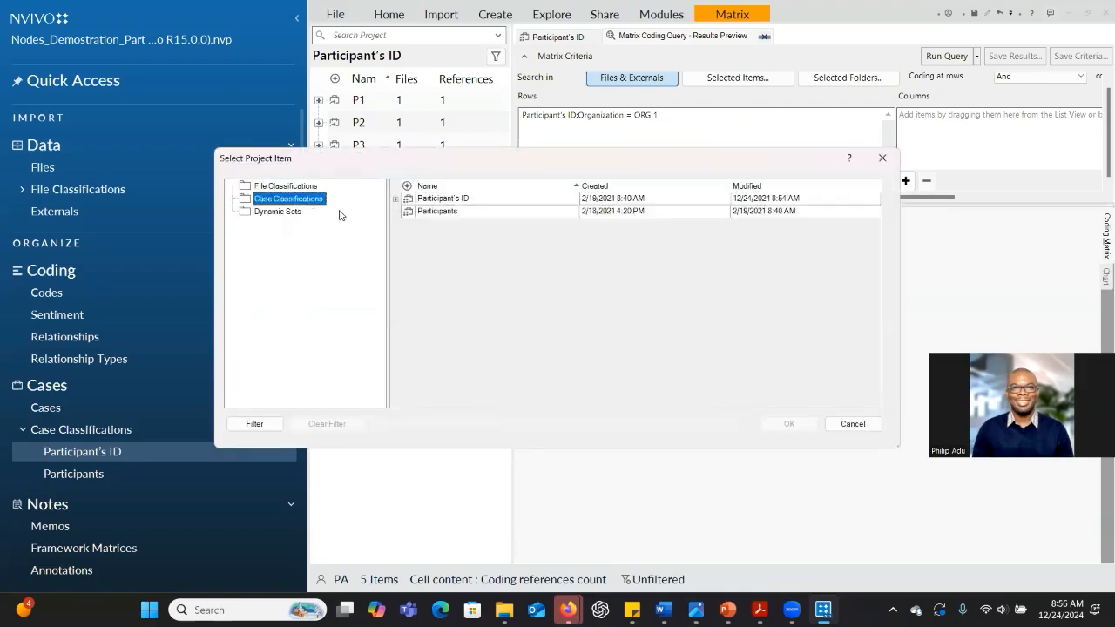
click(396, 200)
click(428, 278)
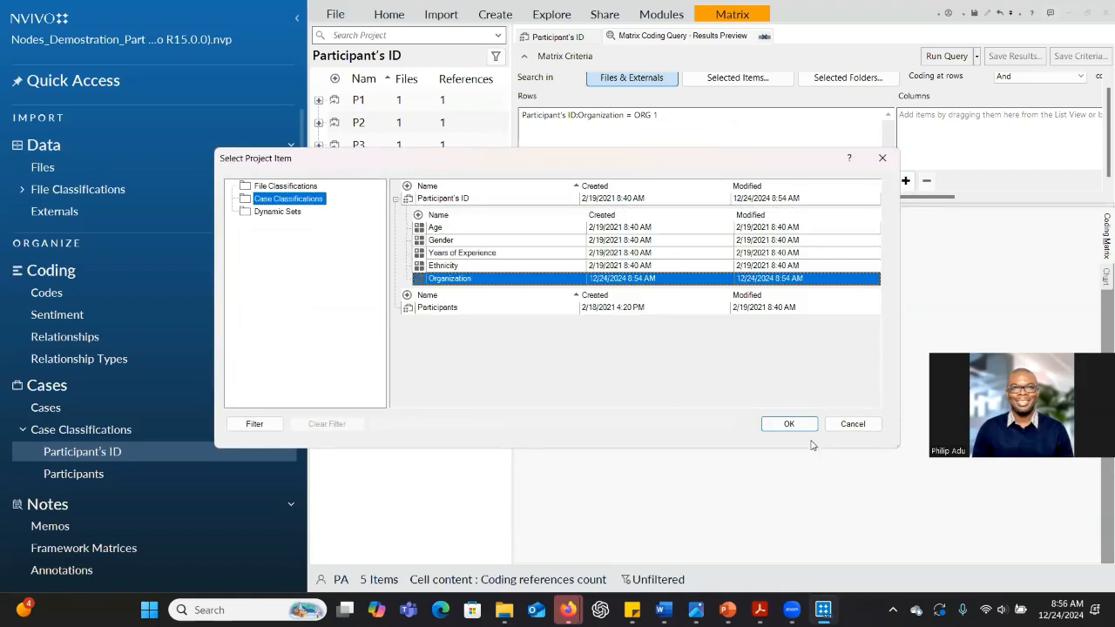
click(788, 423)
click(610, 323)
click(599, 345)
click(601, 346)
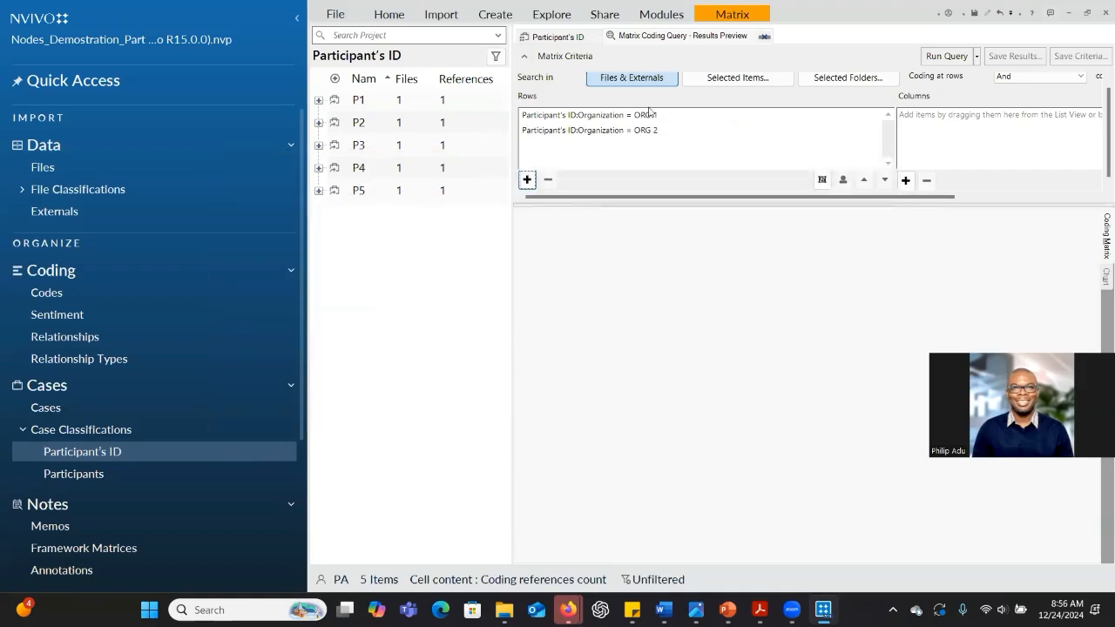
Add the four theme codes under Burnout causes (RQ1) as the matrix columns and run the query.
click(906, 179)
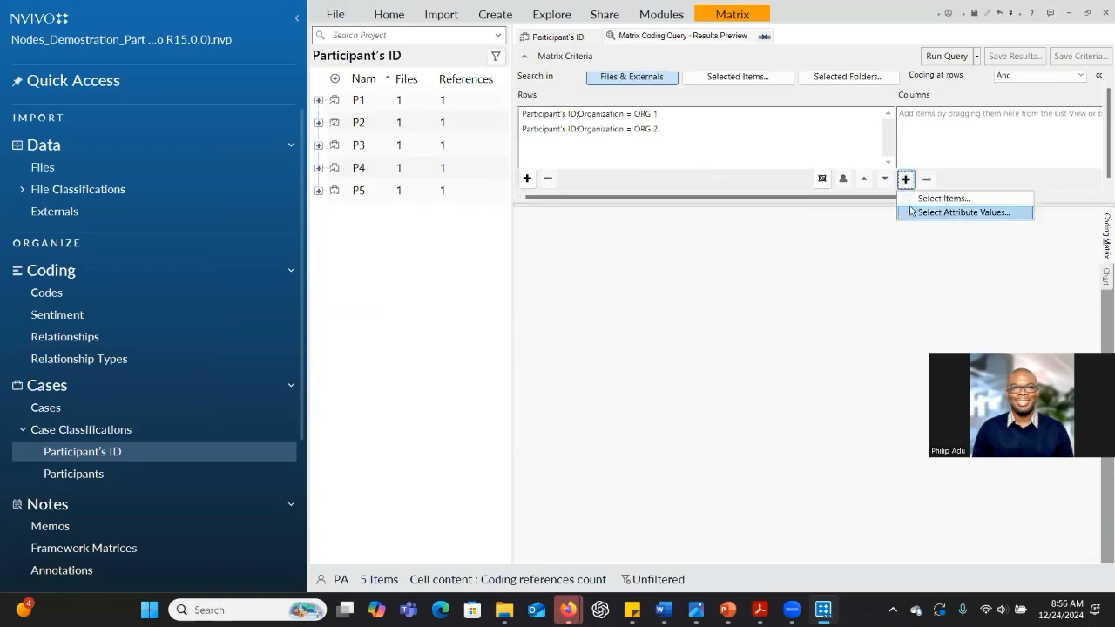
click(921, 200)
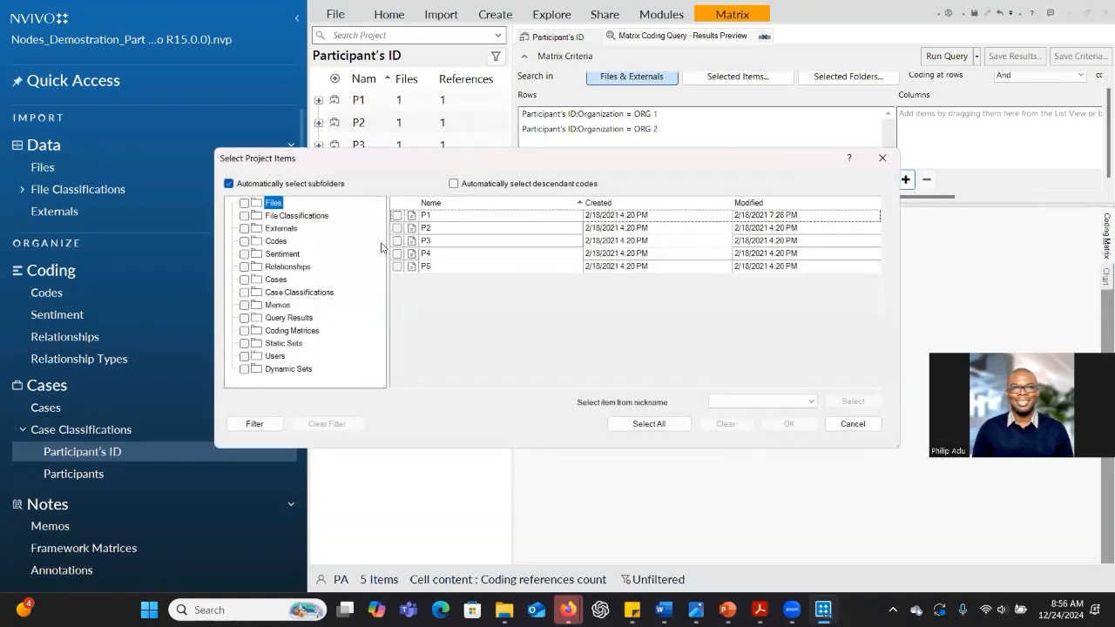
click(291, 247)
click(395, 215)
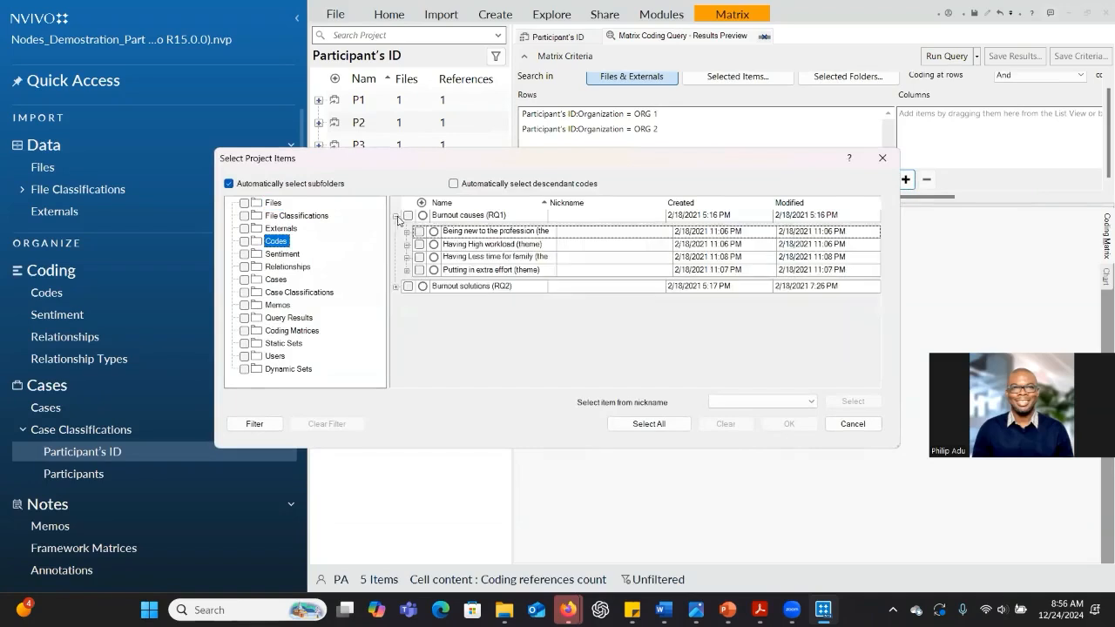
click(419, 231)
click(419, 244)
click(419, 257)
click(419, 270)
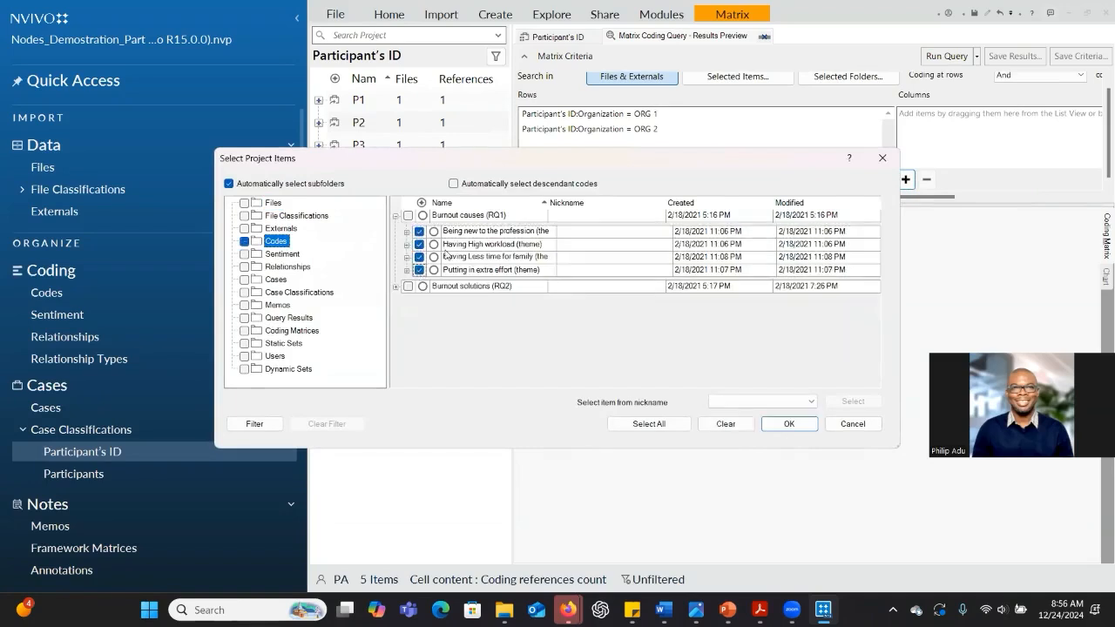
click(790, 423)
click(946, 56)
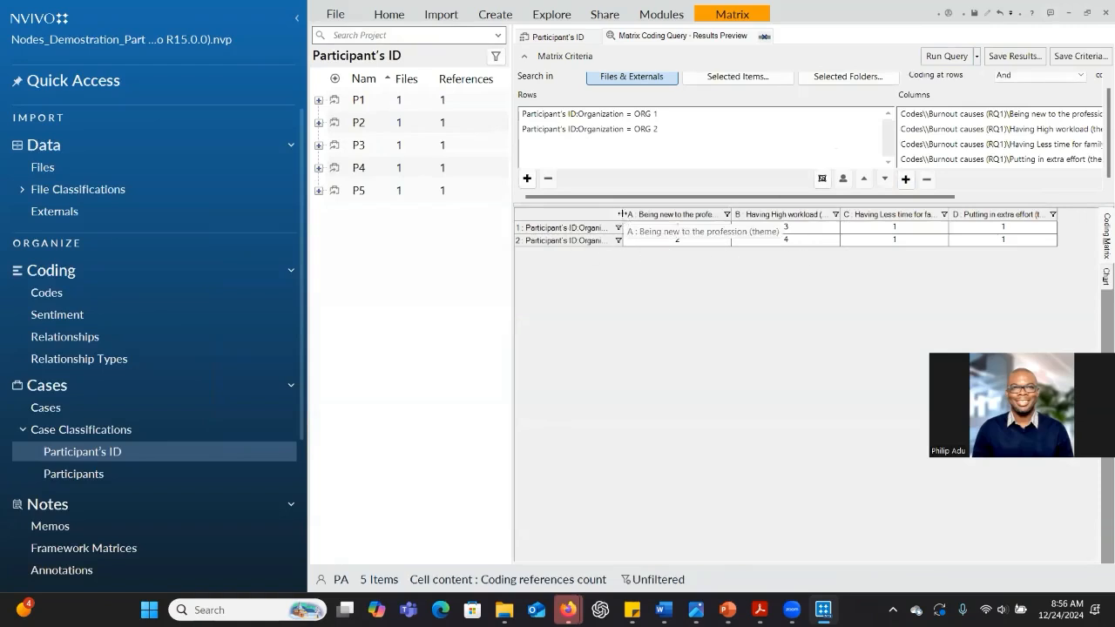
Widen the results matrix's row-label column and open the references coded for ORG 2 at Having High workload (theme).
drag(623, 214, 694, 215)
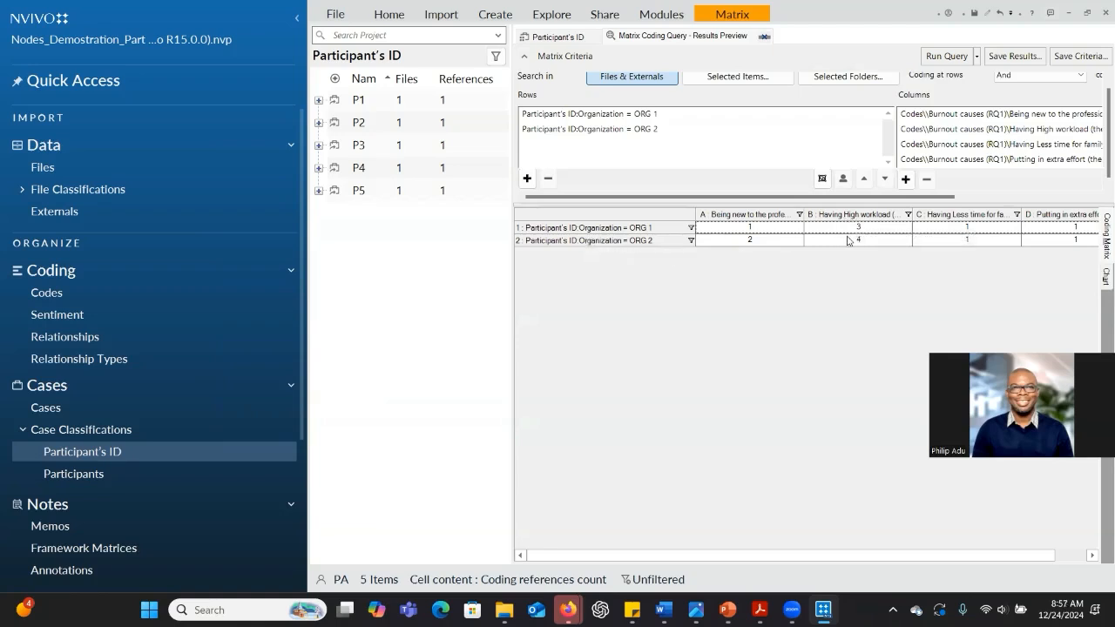
click(853, 241)
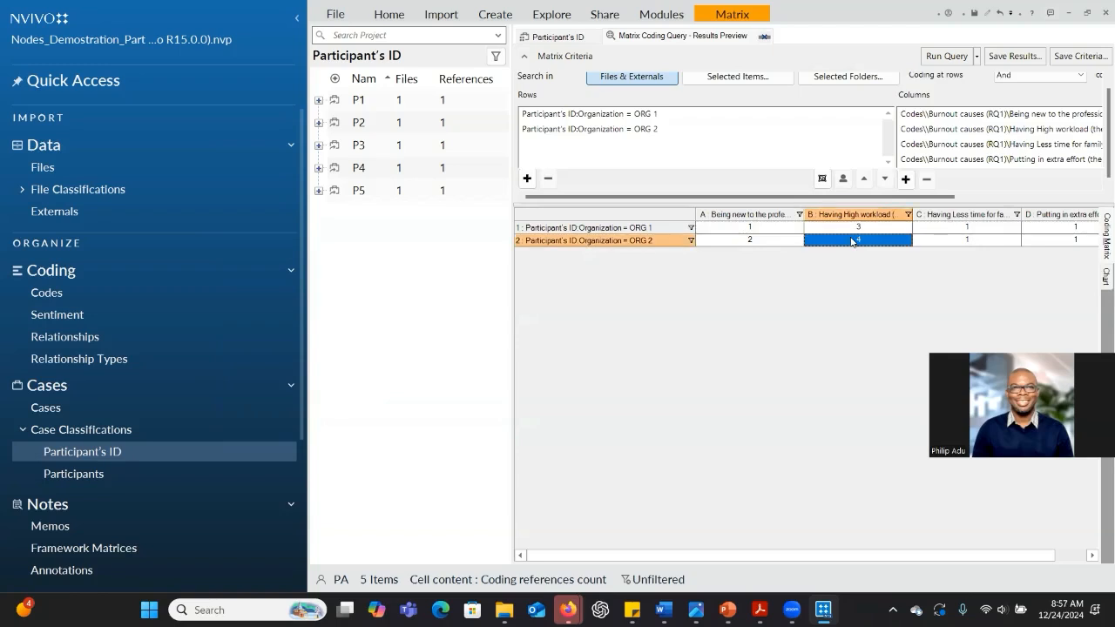
double_click(849, 242)
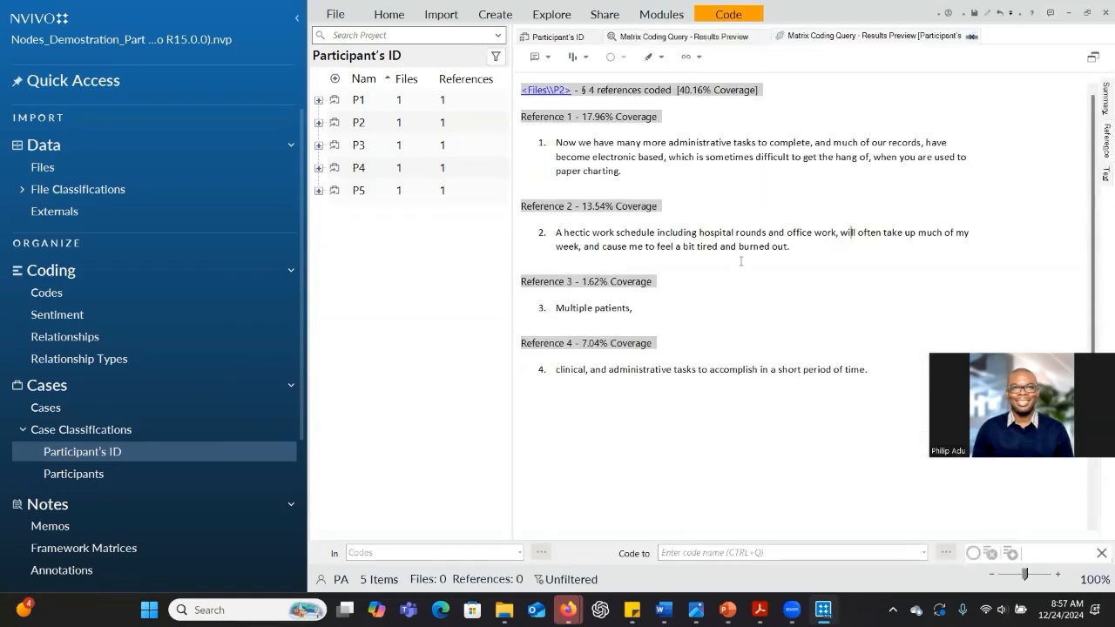
Show the participant cases grouped under the ORG 2 and ORG 1 cases.
click(78, 409)
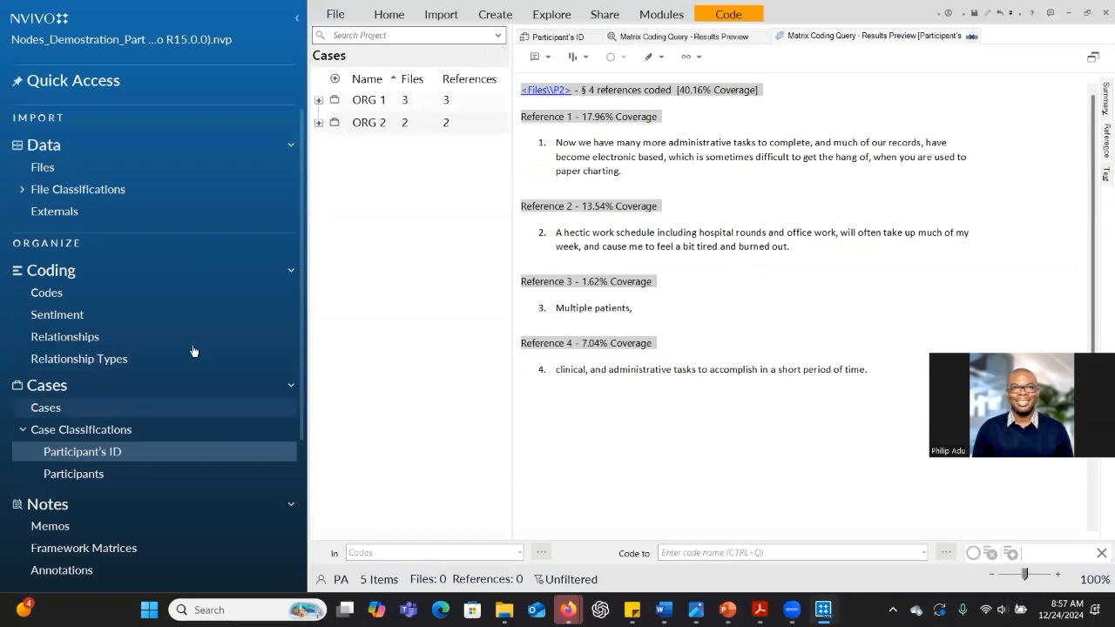
click(319, 123)
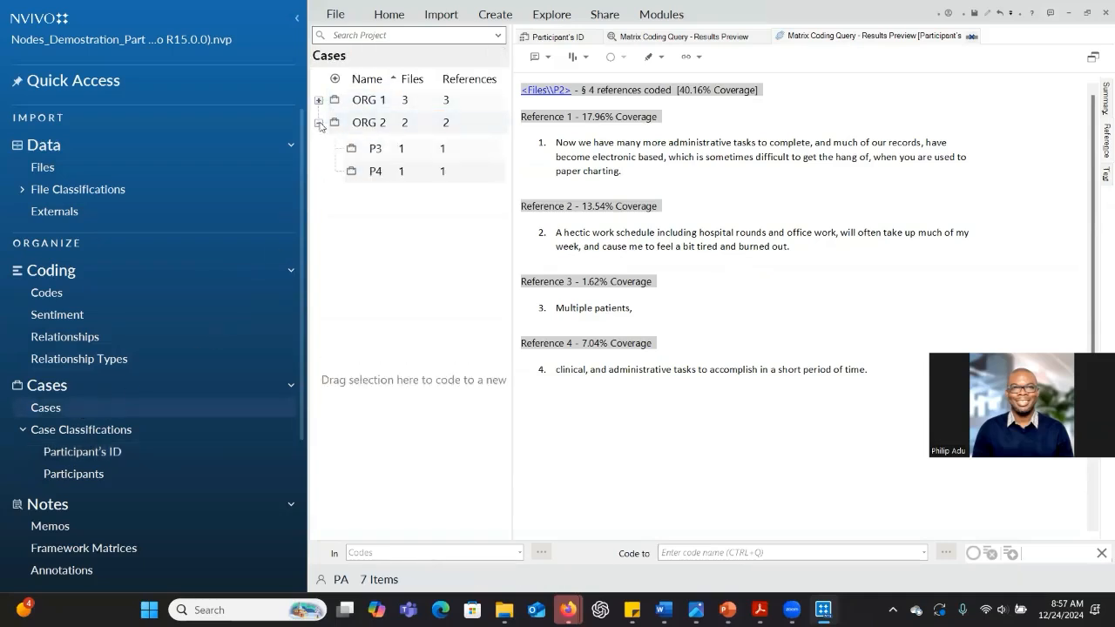
click(319, 100)
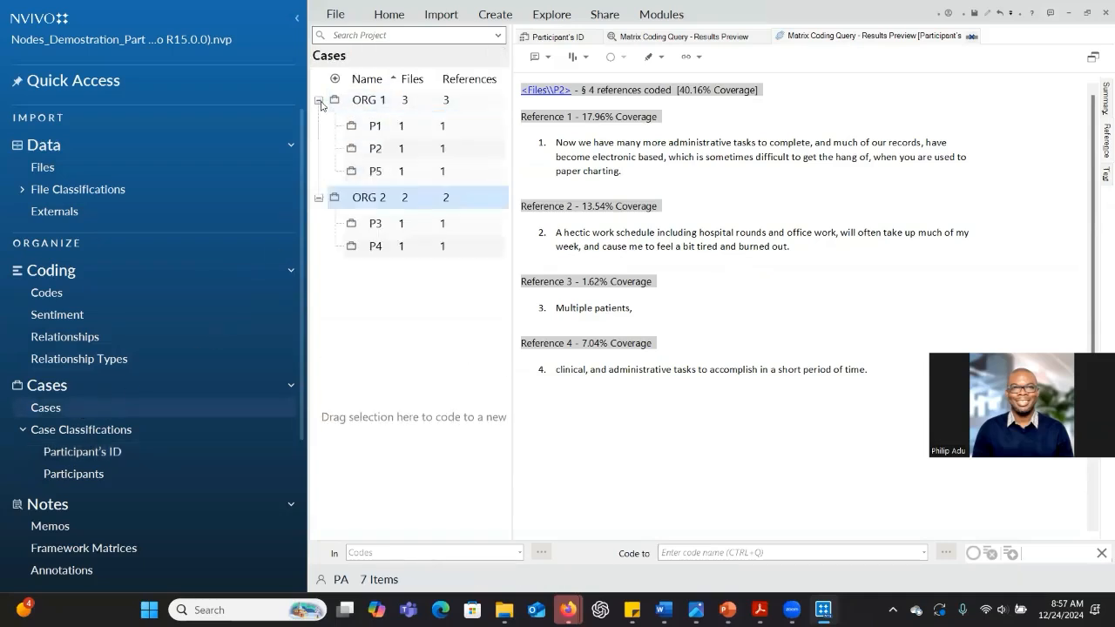
Return to the Participant's ID case classification and view the commands available for it, including New Attribute.
click(105, 459)
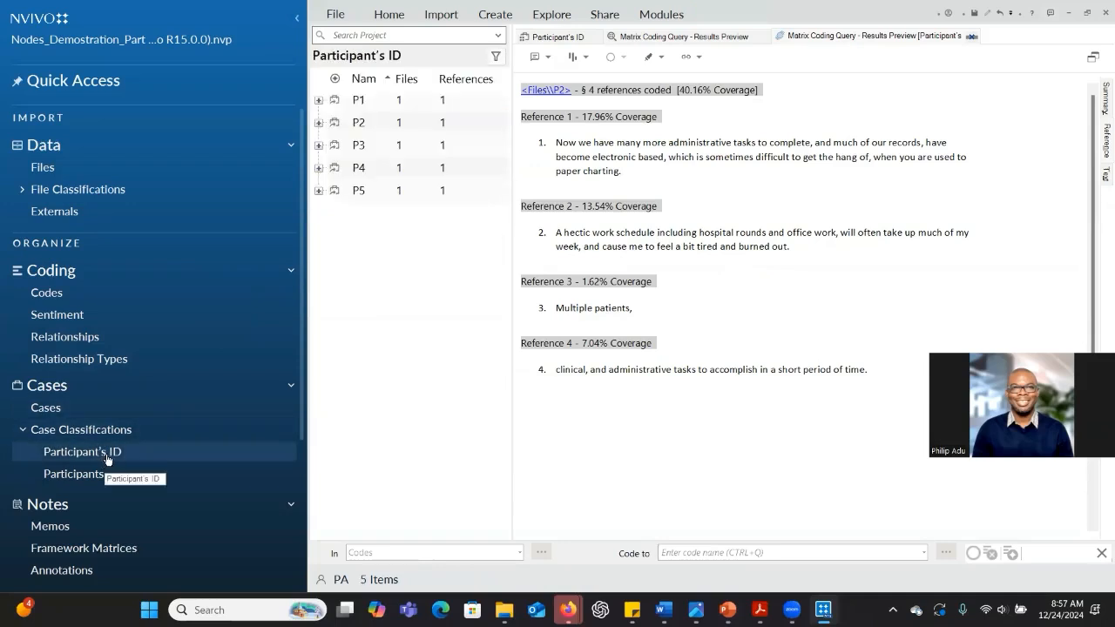
right_click(107, 459)
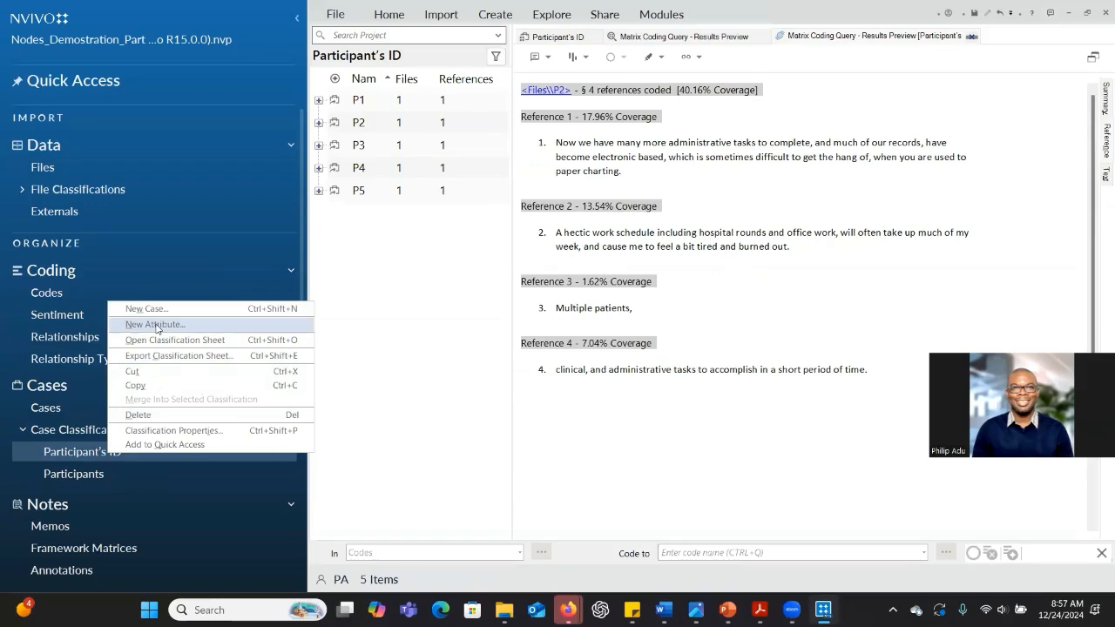
click(430, 290)
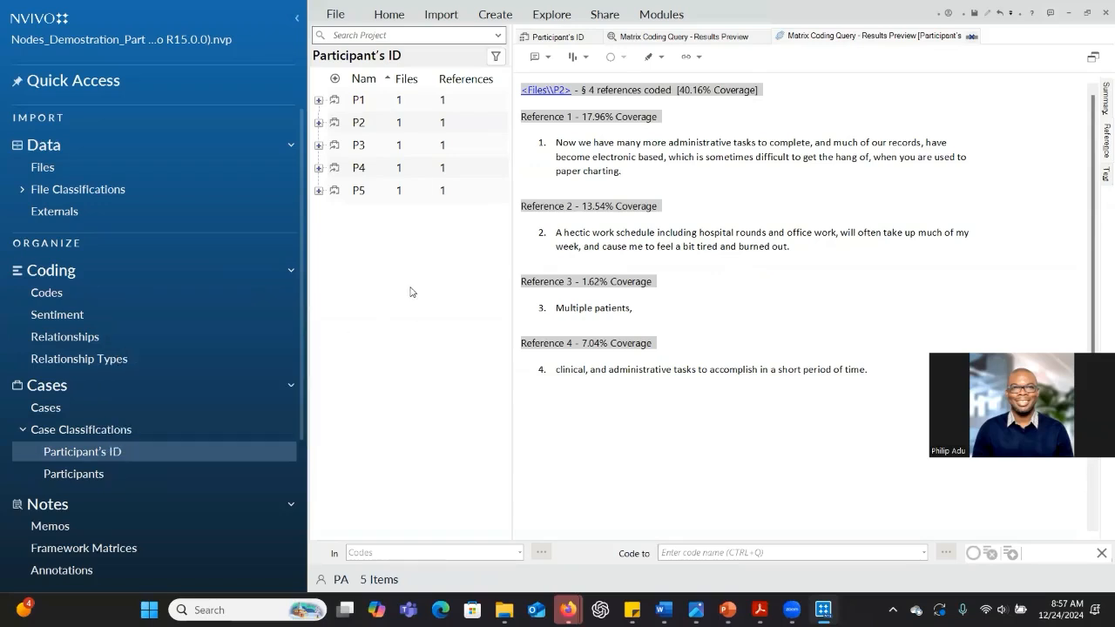